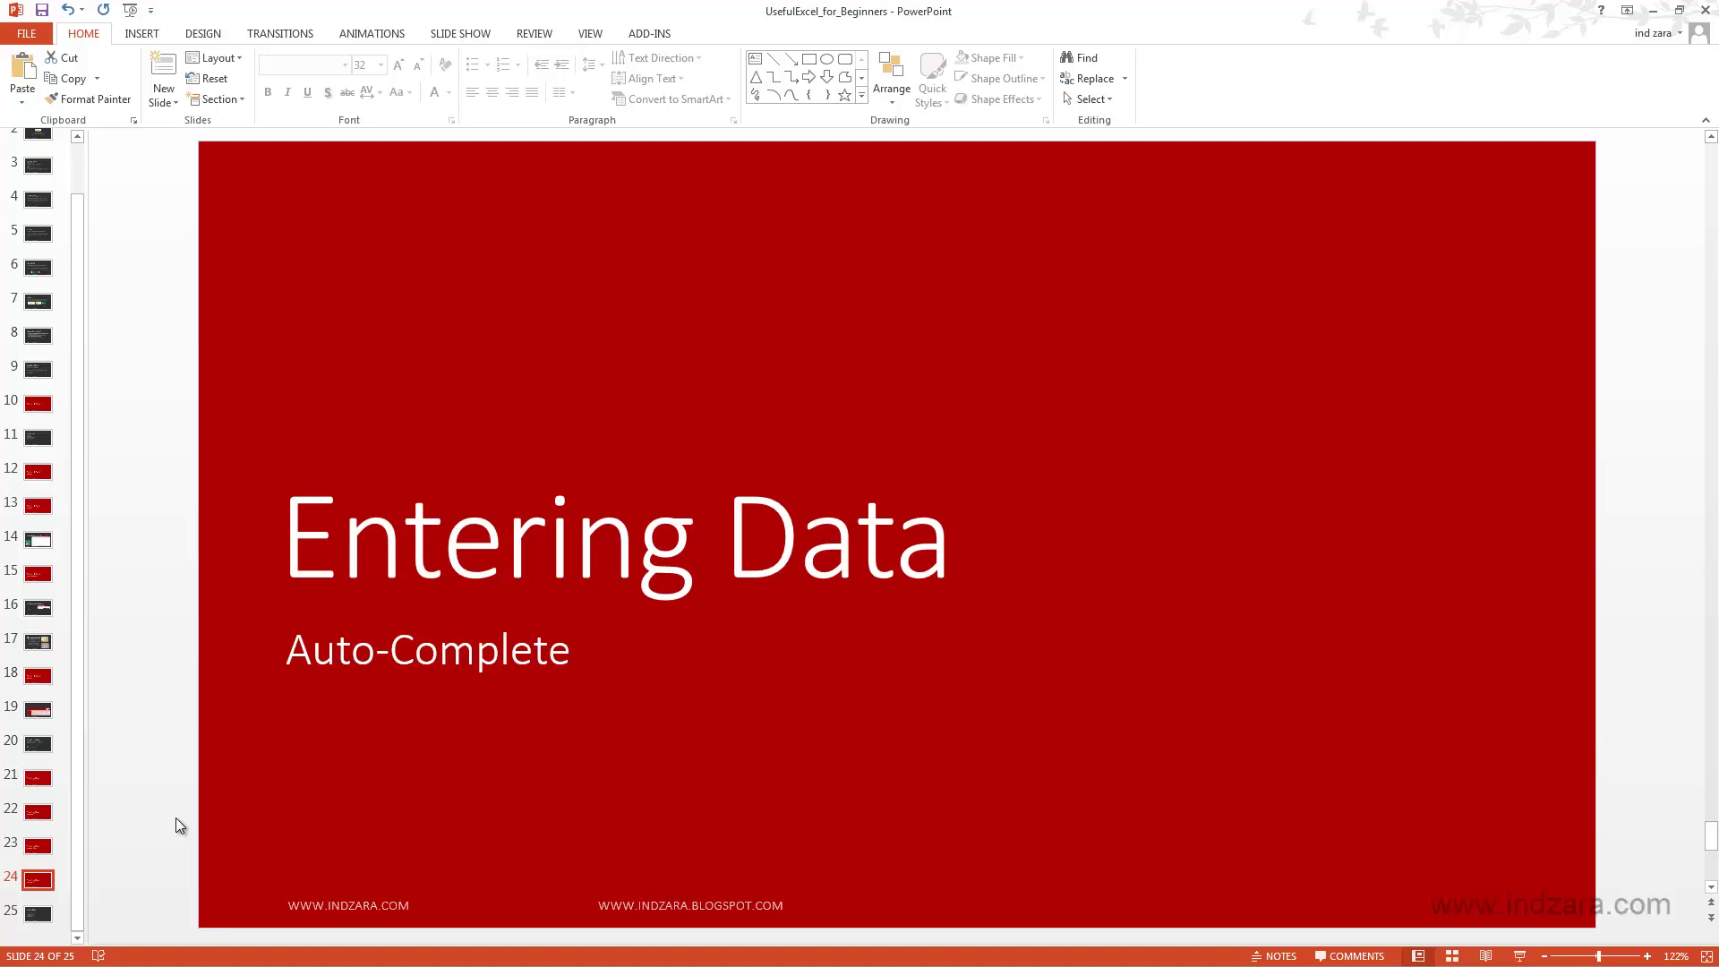
Switch from the PowerPoint title slide to the Excel workbook of book titles and authors.
key("alt+Tab")
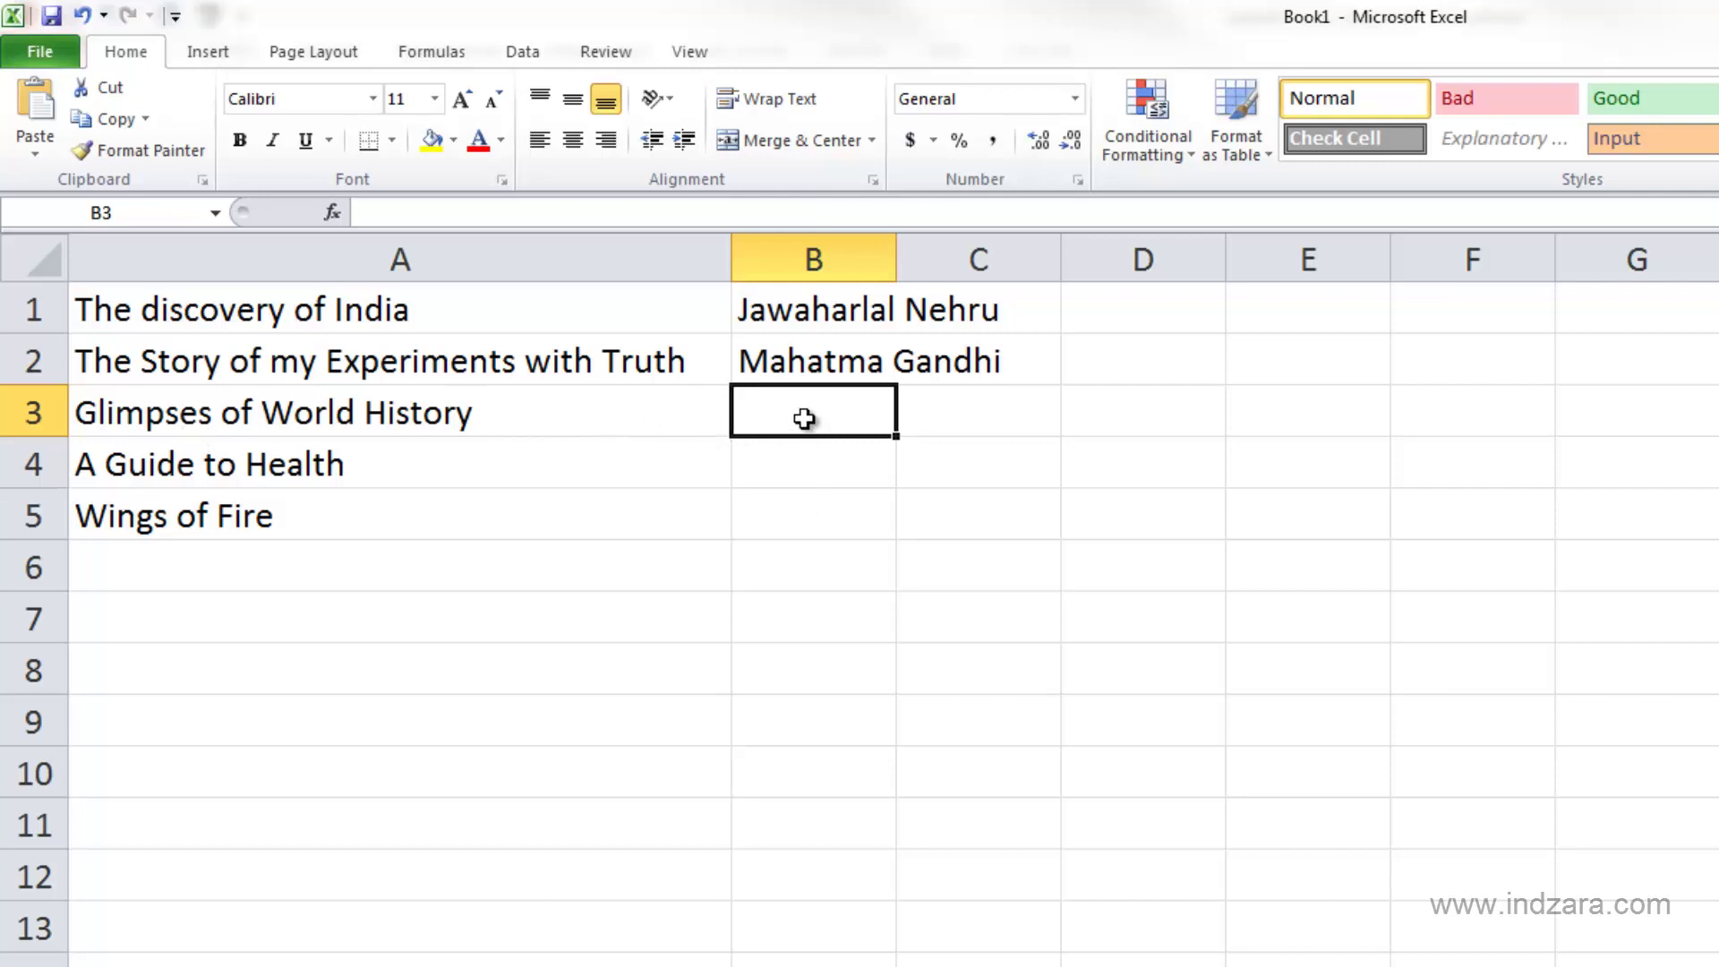
Enter 'Jawaharlal Nehru' in B3 for Glimpses of World History by accepting the AutoComplete suggestion after 'J'.
type("Jawaharlal Nehru")
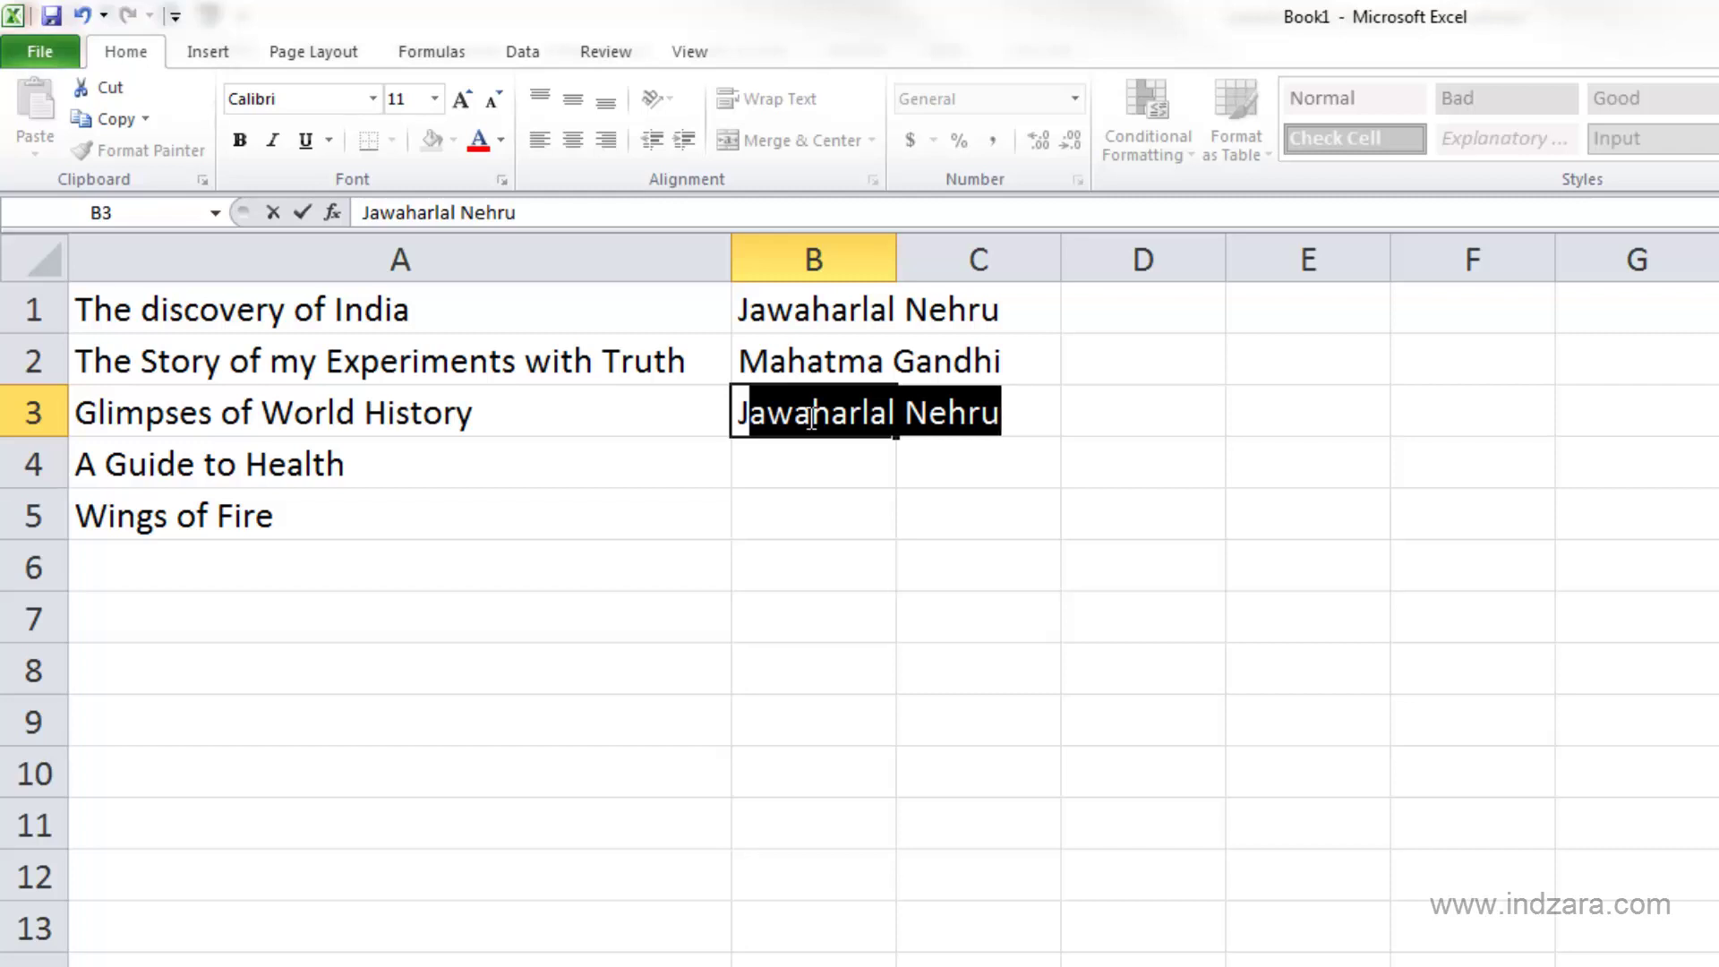
key("Return")
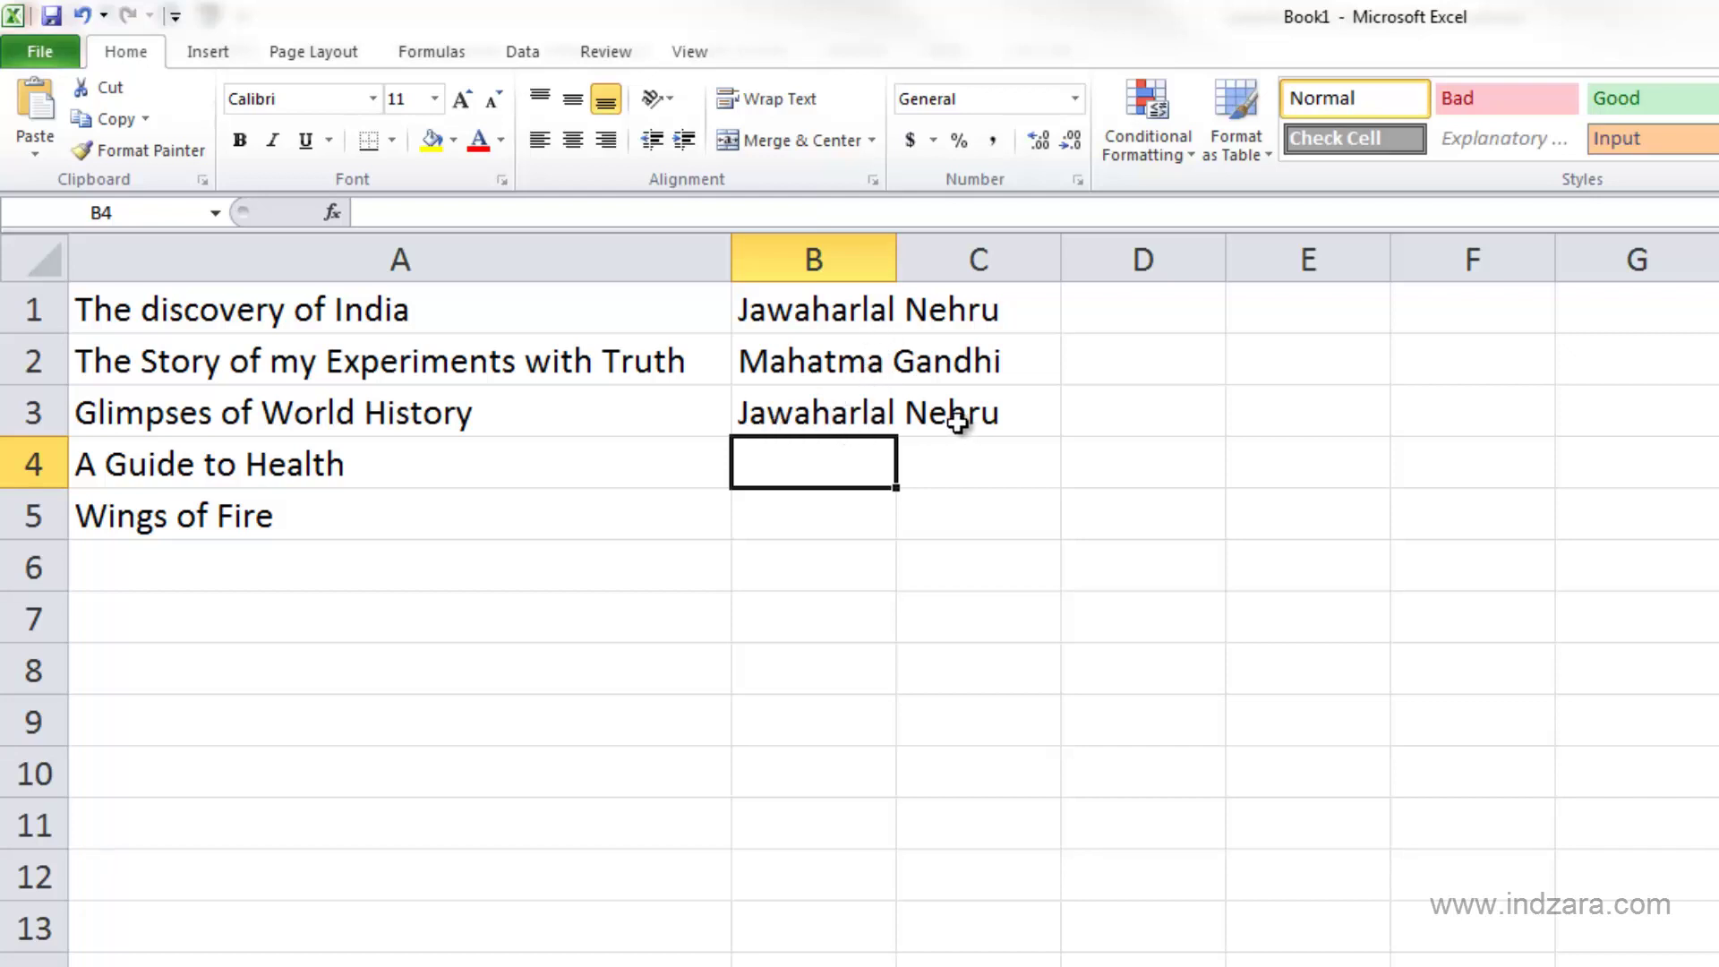
Re-enter B3 as 'J Nehru', rejecting the AutoComplete suggestion of the full name.
left_click(845, 412)
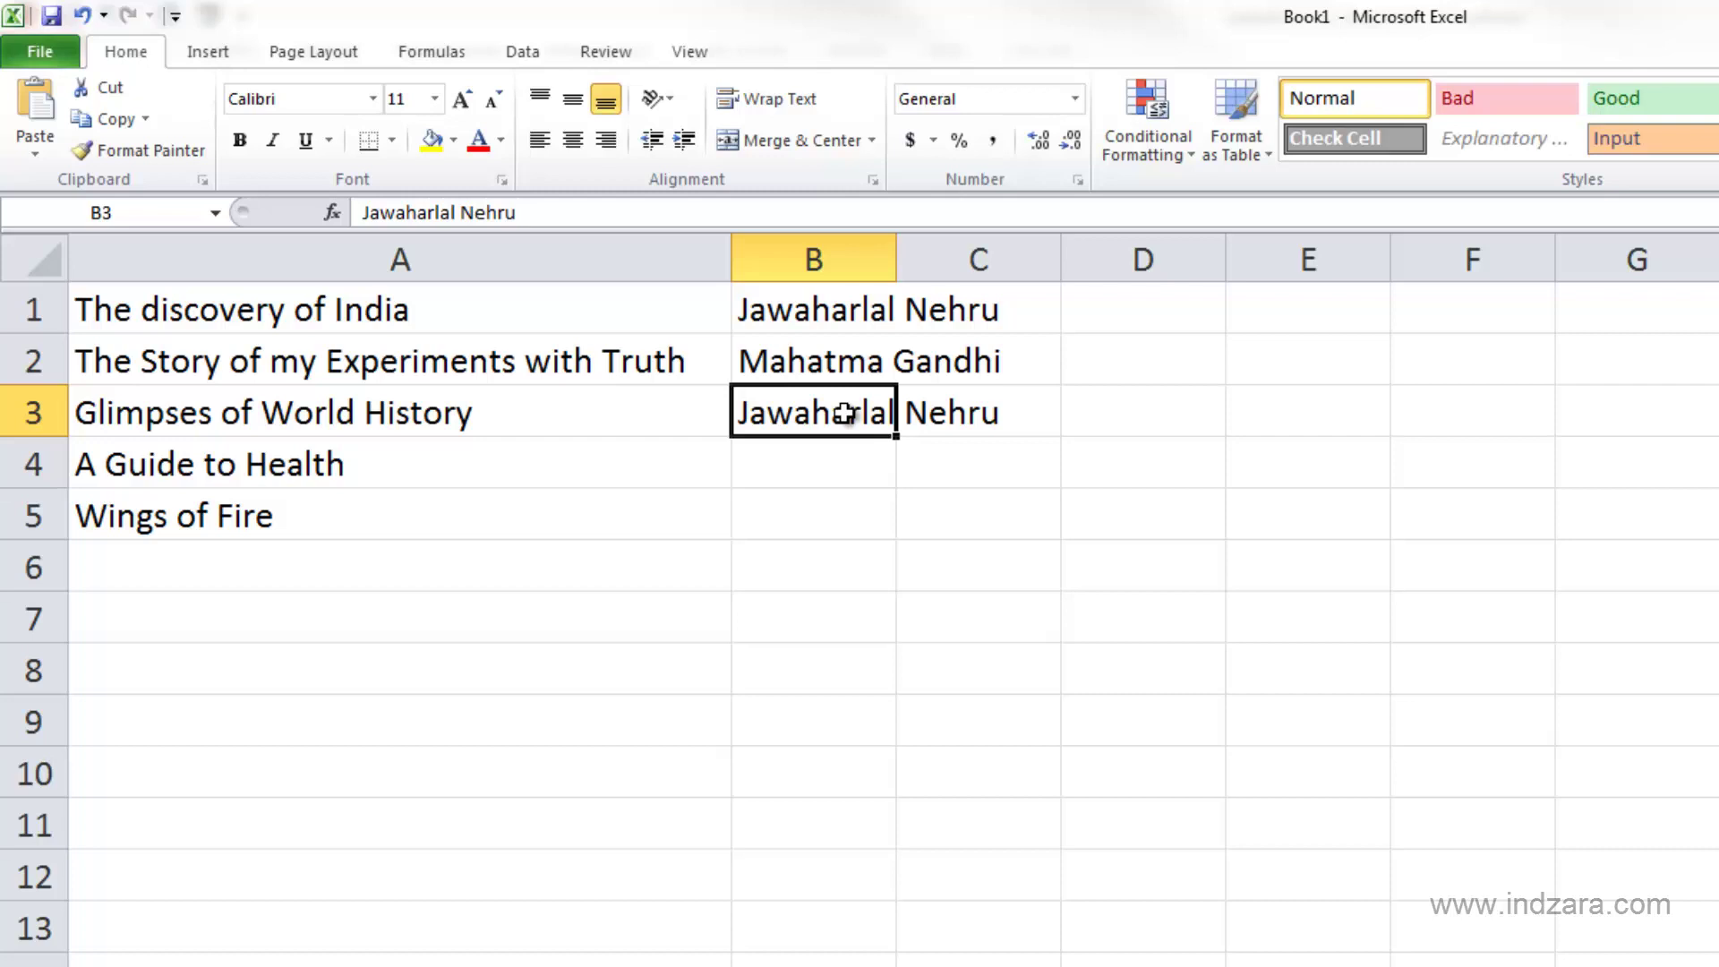
key("F2")
key("shift+Home")
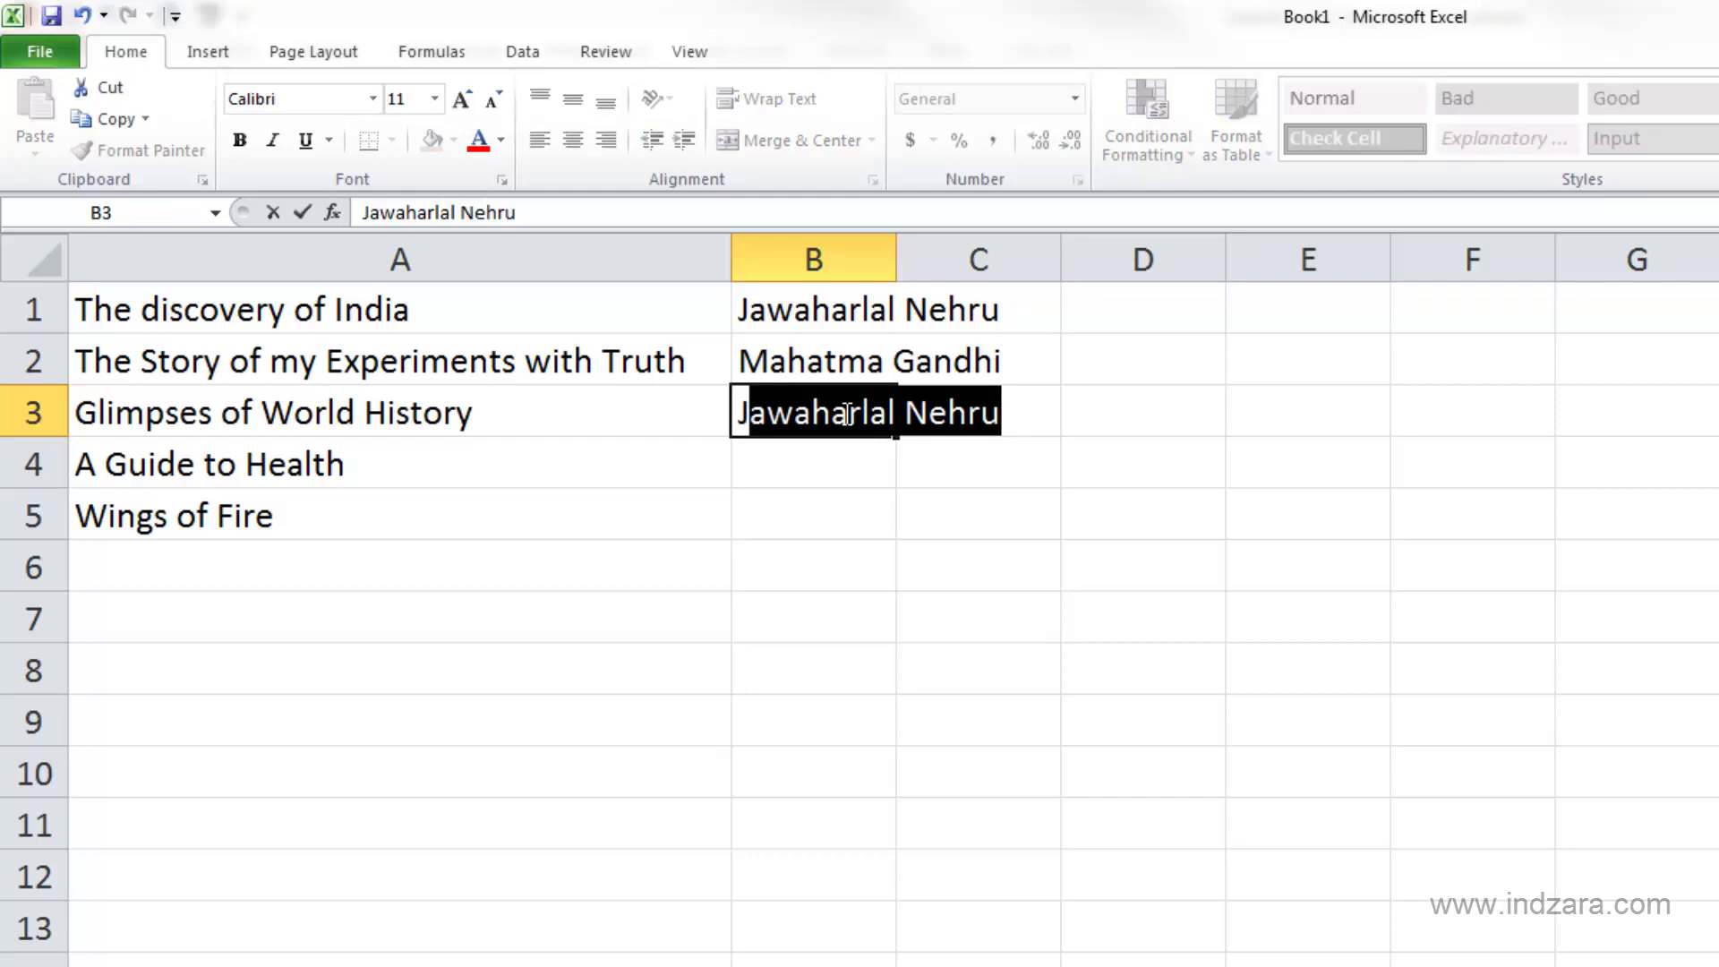
key("BackSpace")
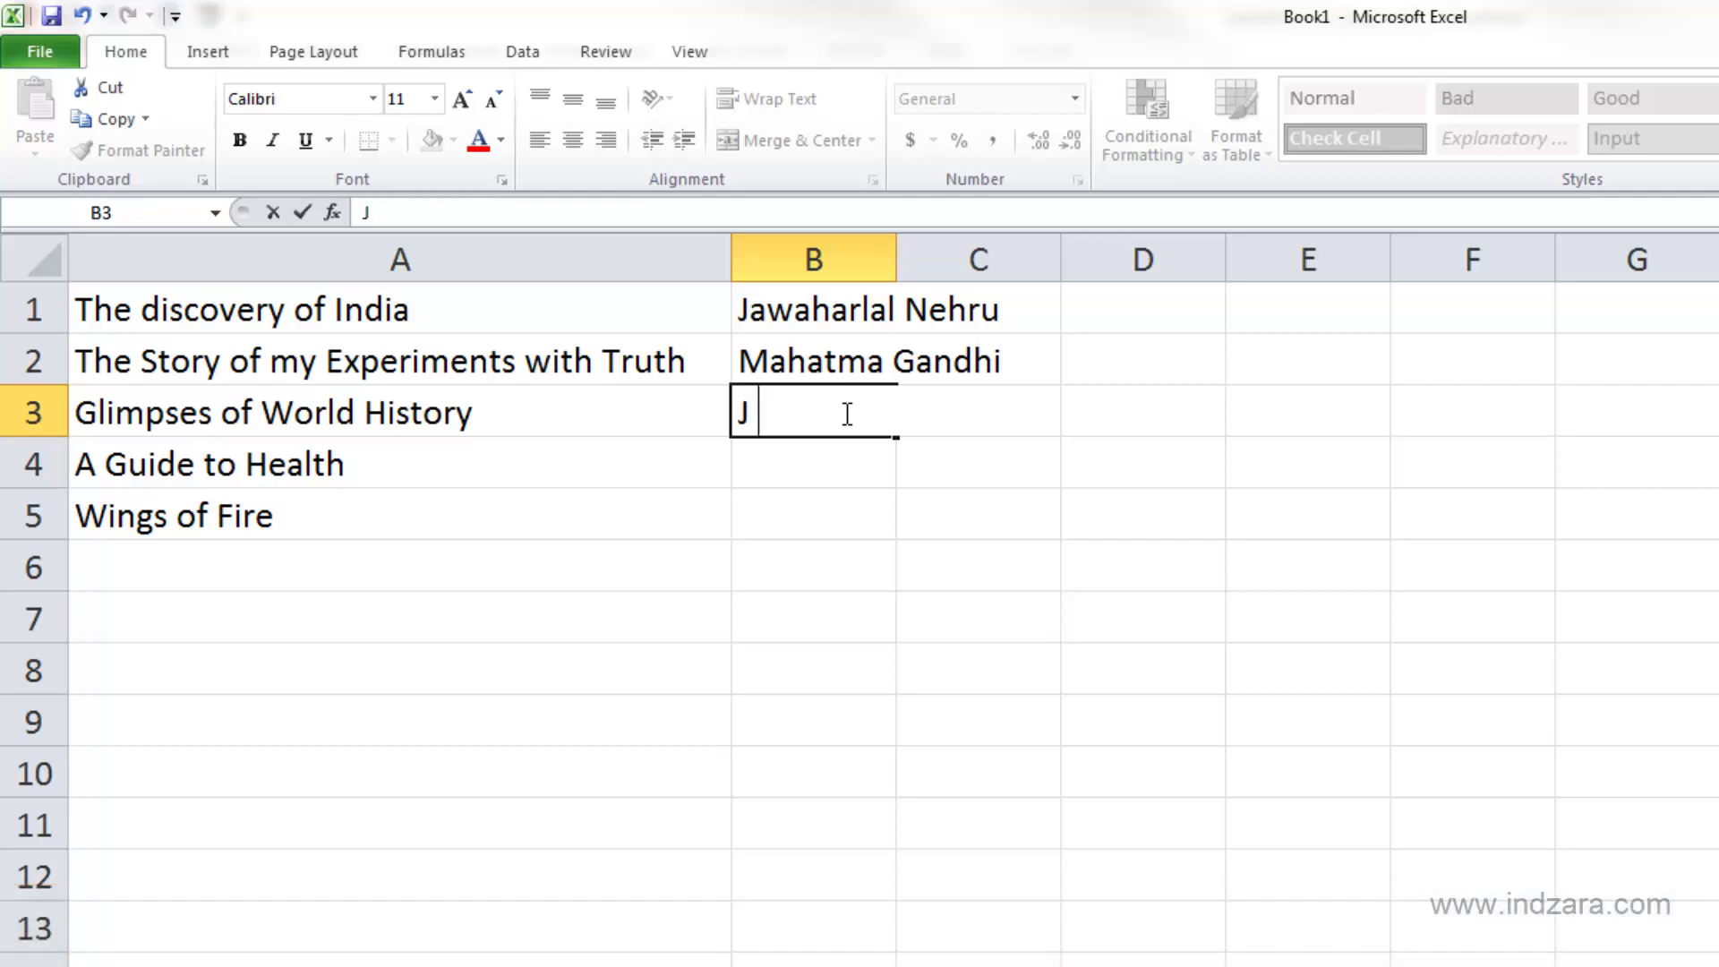
type("Nehru")
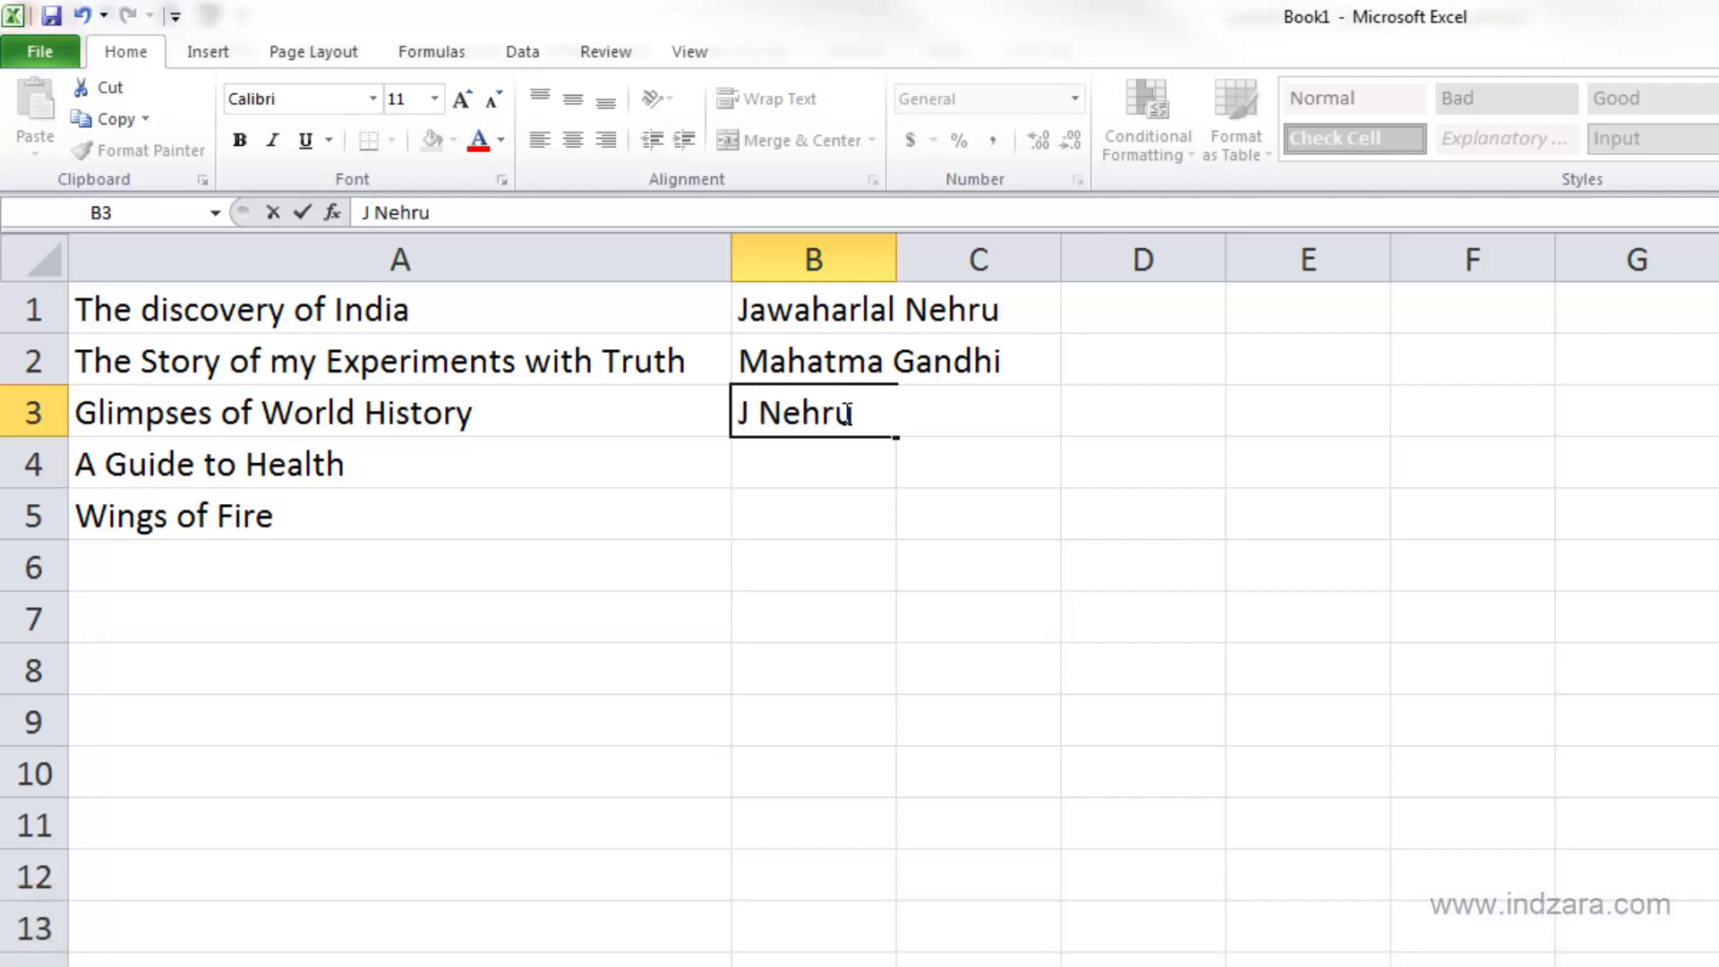
key("Return")
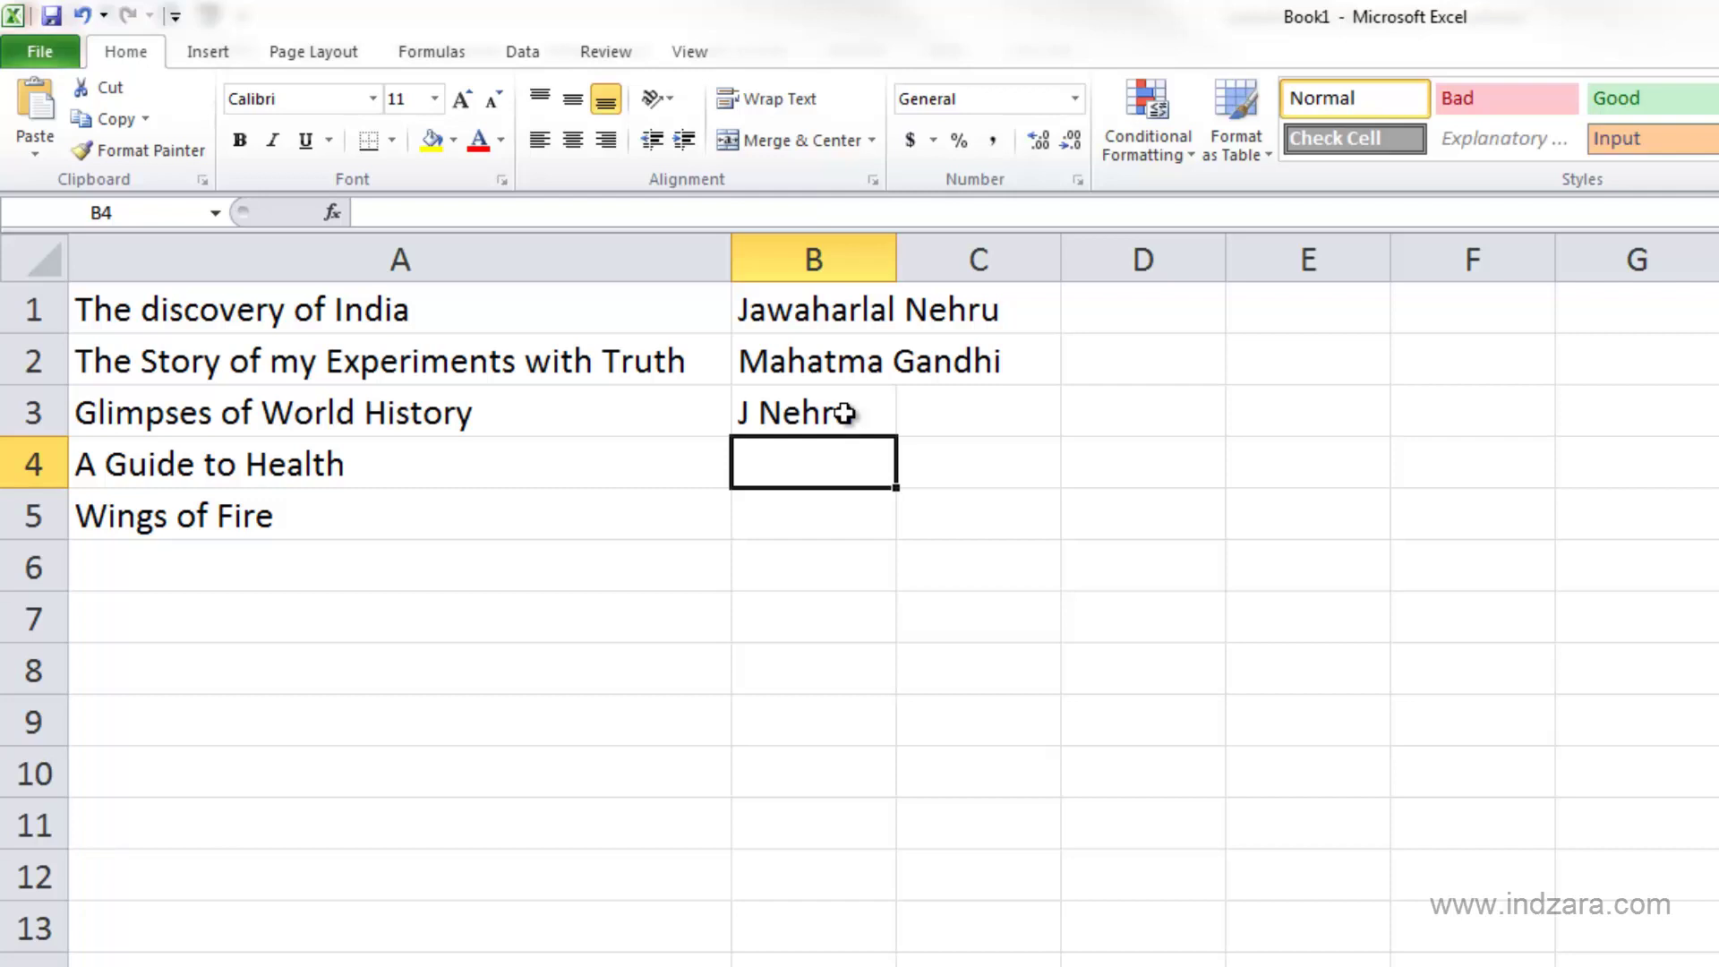
Type 'Ja' in B4 beside A Guide to Health so AutoComplete proposes 'Jawaharlal Nehru'.
type("J")
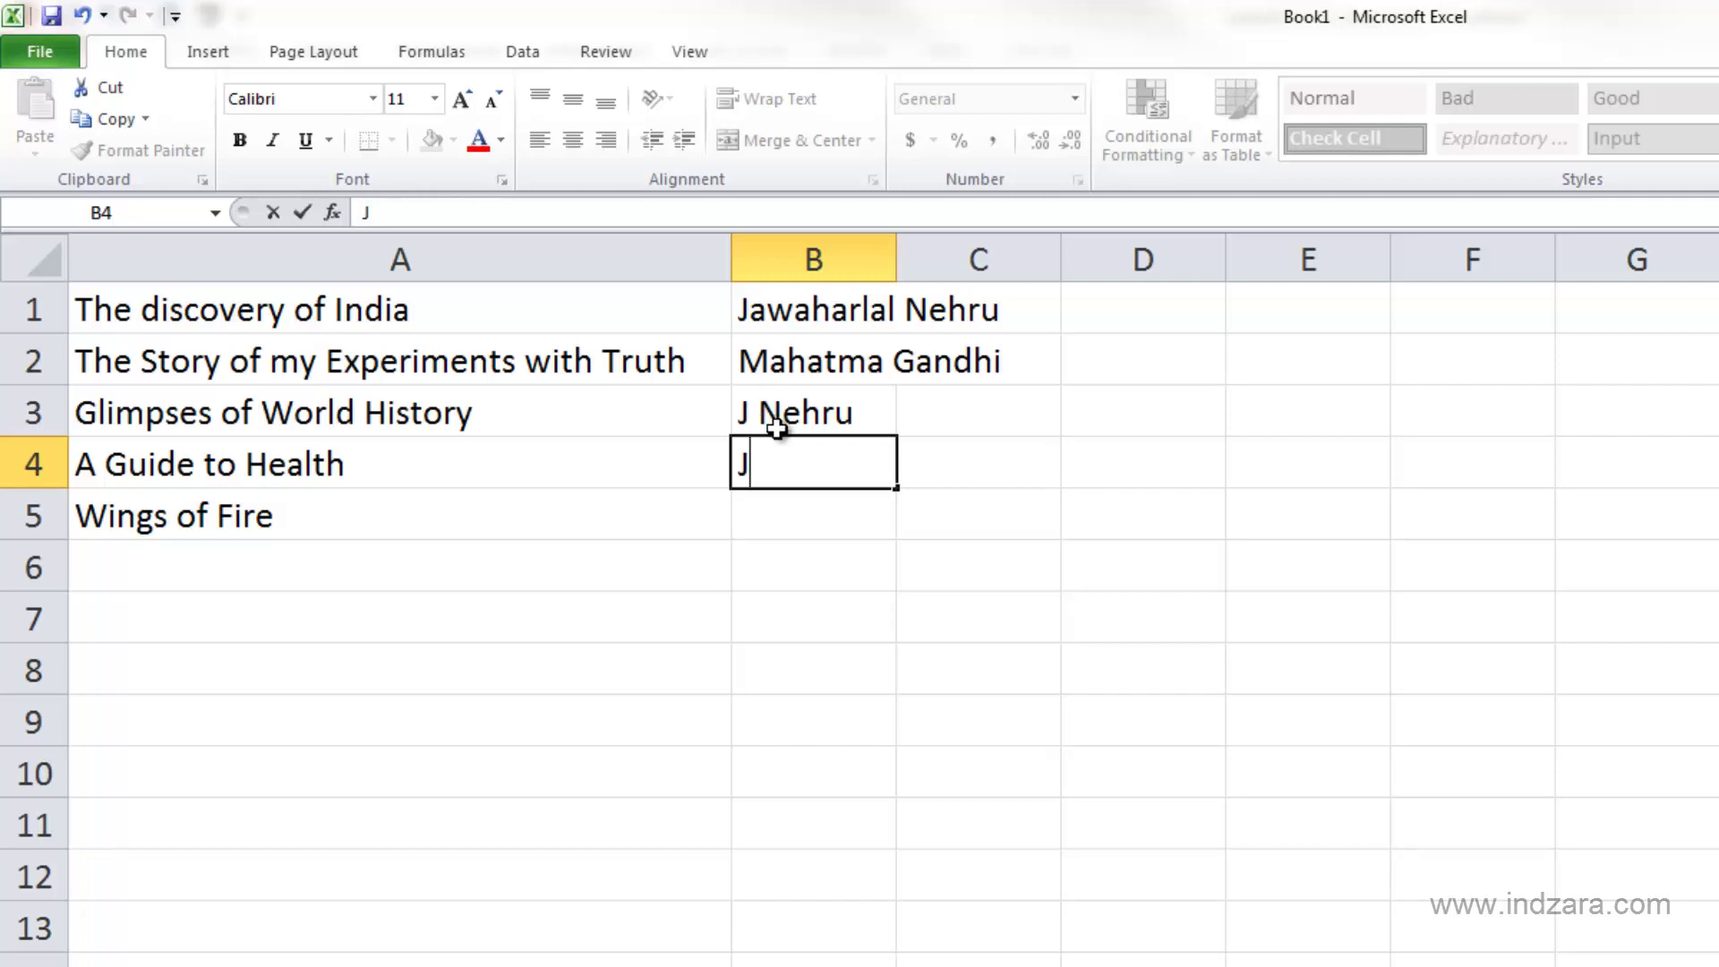
type("a")
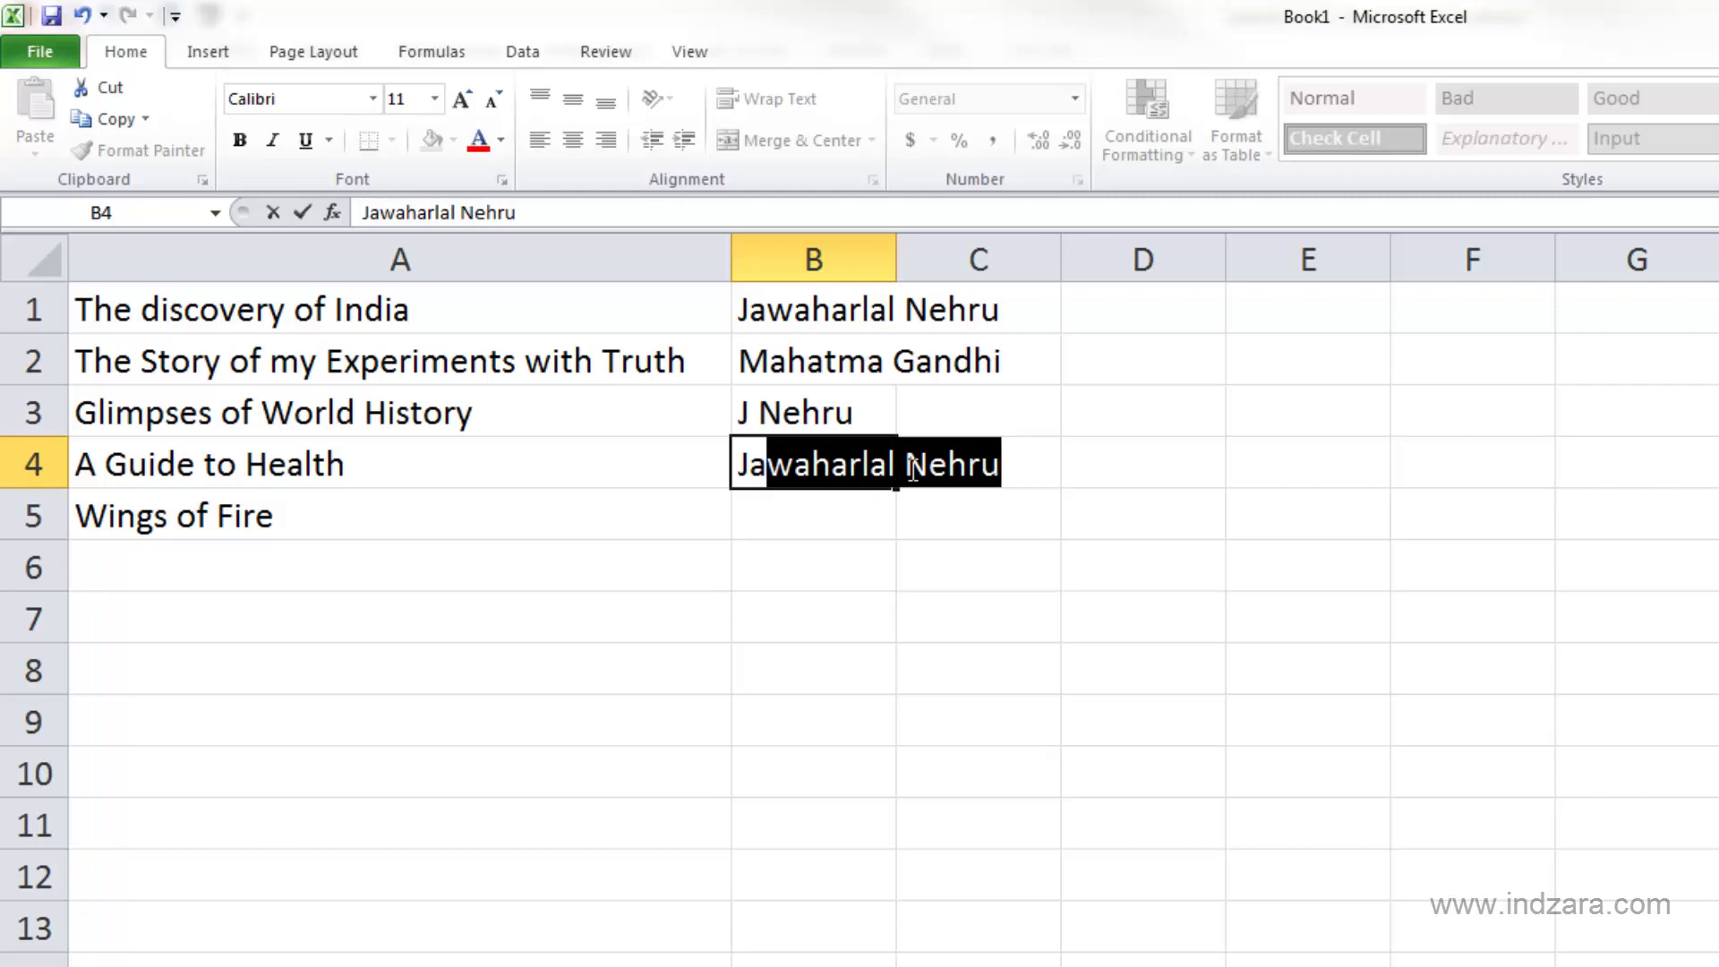
Reject the Jawaharlal Nehru and J Nehru suggestions and clear B4 back to blank.
key("Delete")
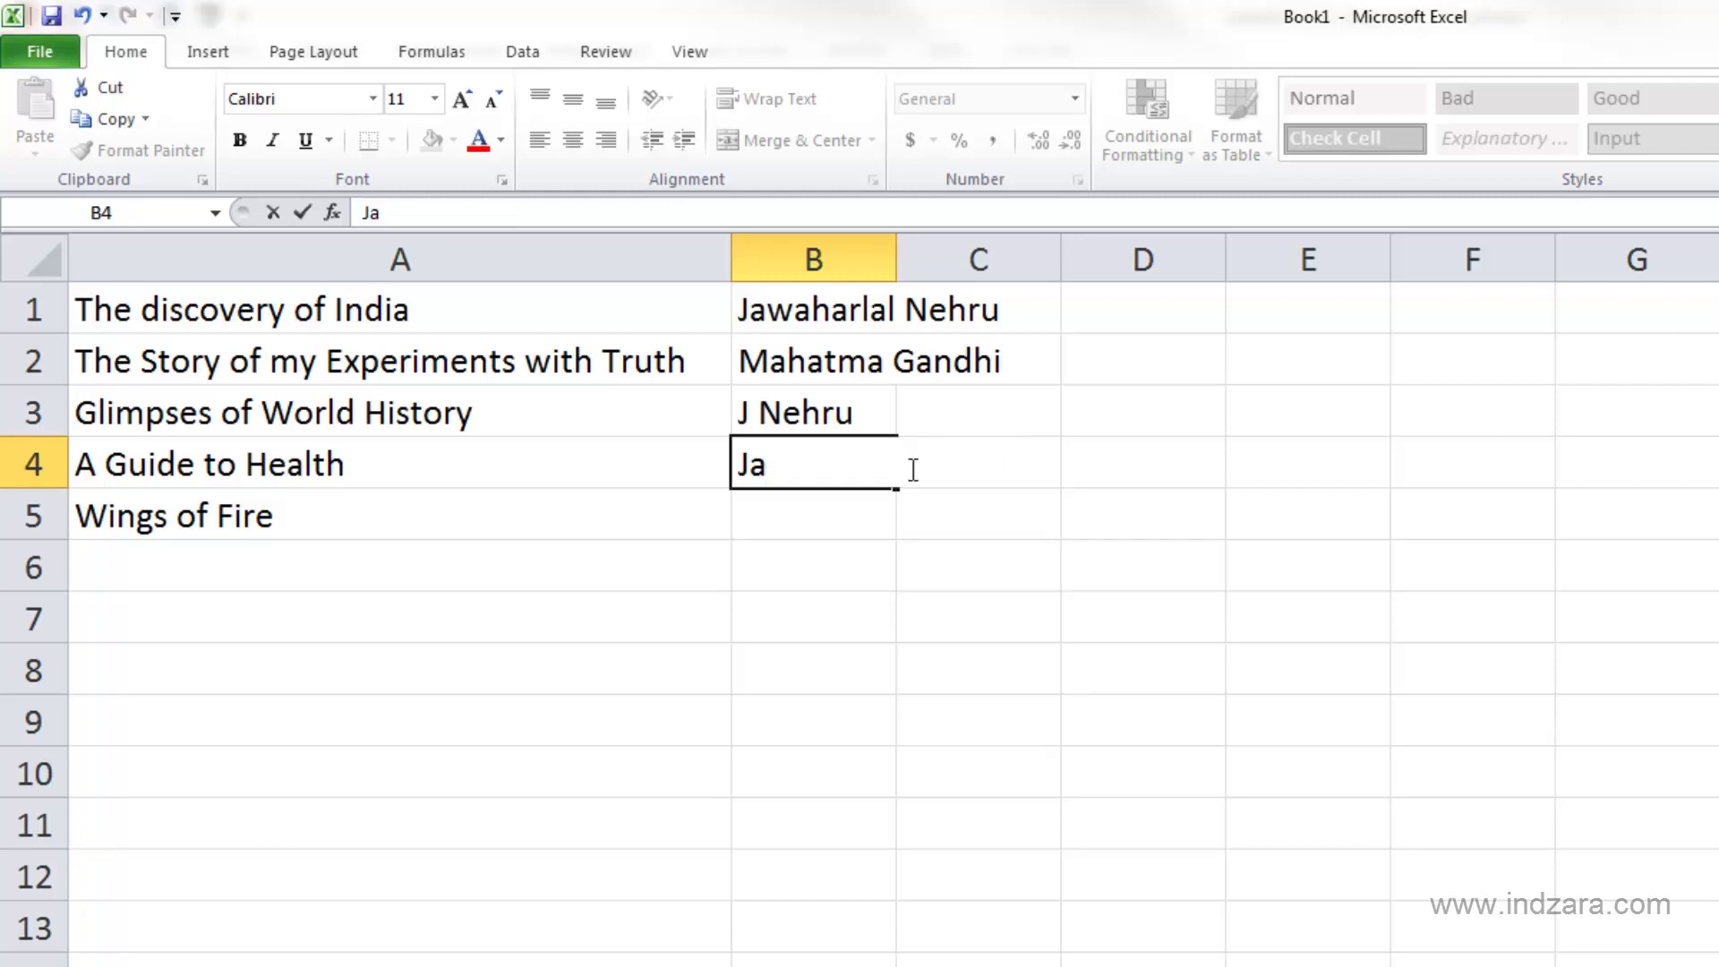
key("BackSpace")
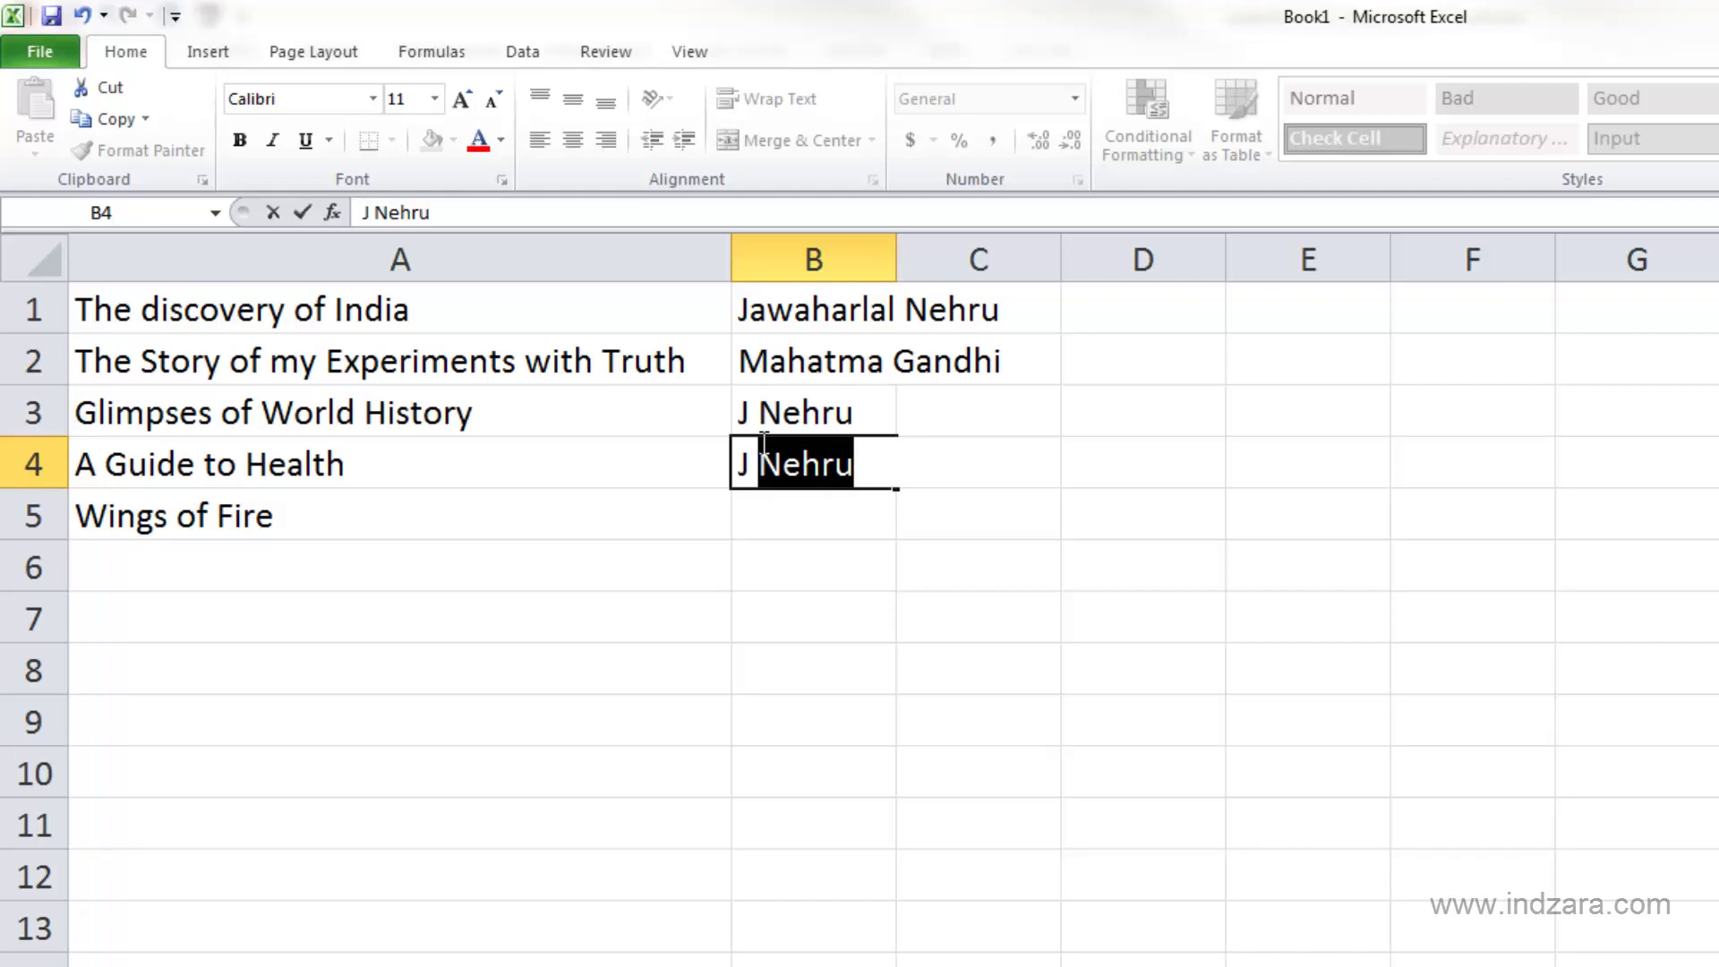
key("Delete")
key("BackSpace")
key("BackSpace")
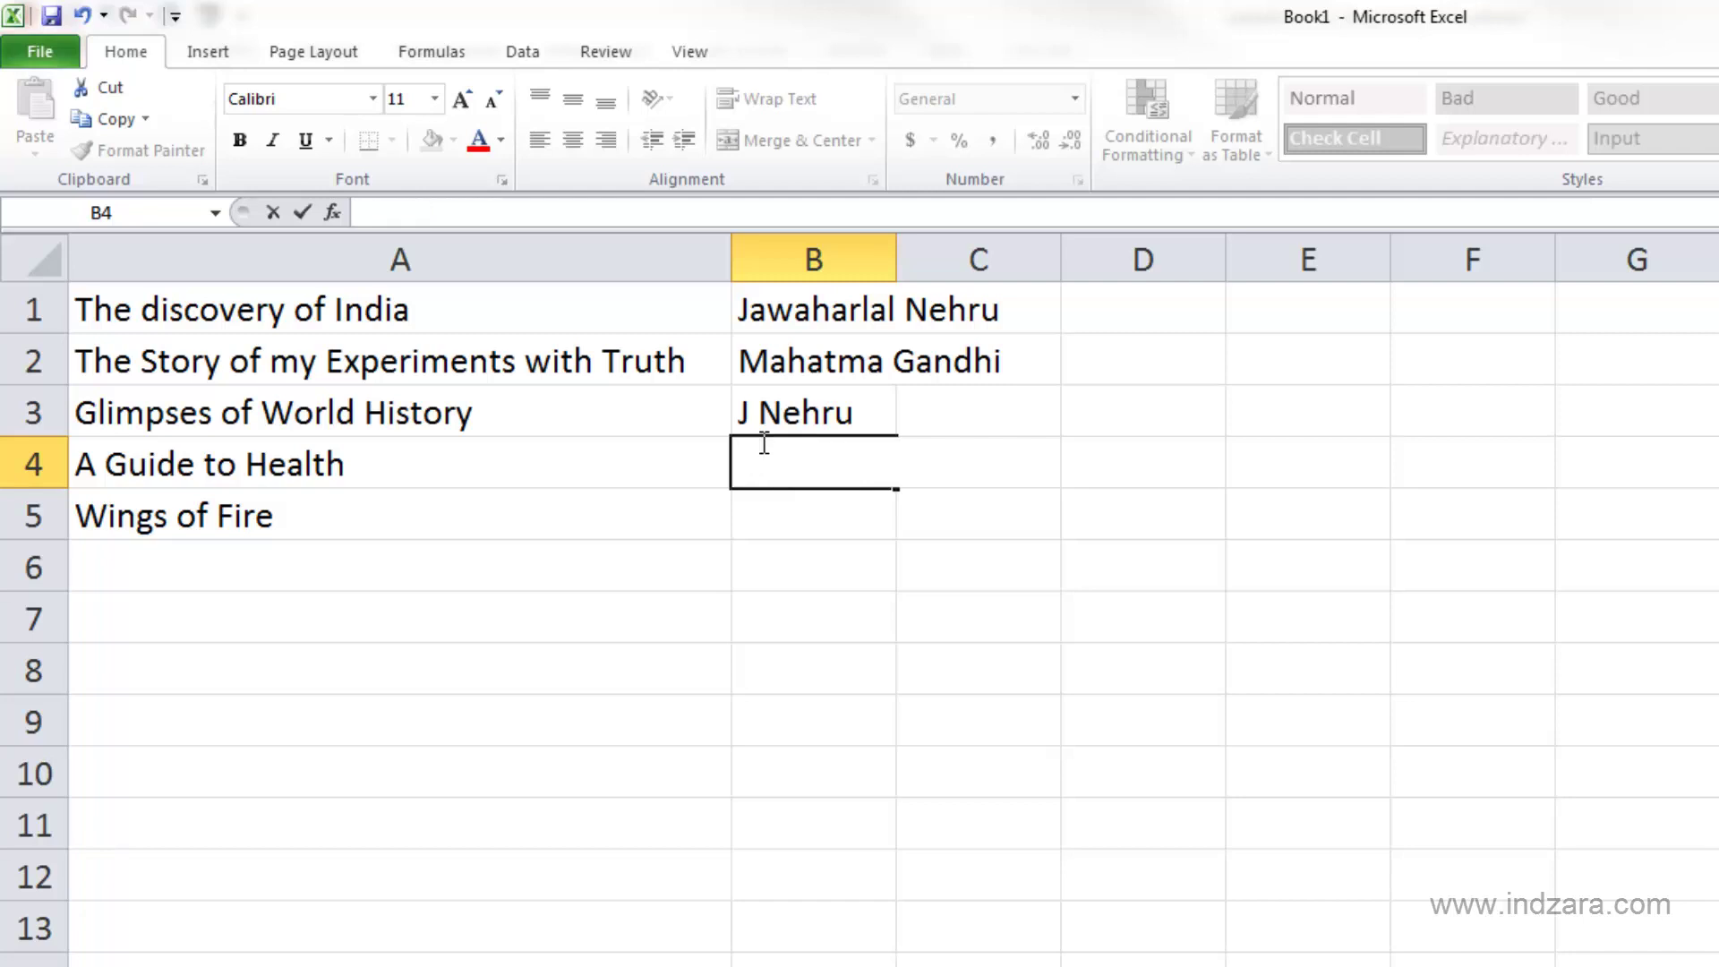
Restore B3 to 'Jawaharlal Nehru' and enter 'Mahatma Gandhi' in B4 via AutoComplete from 'J' and 'Mah'.
key("Return")
key("Up")
key("Up")
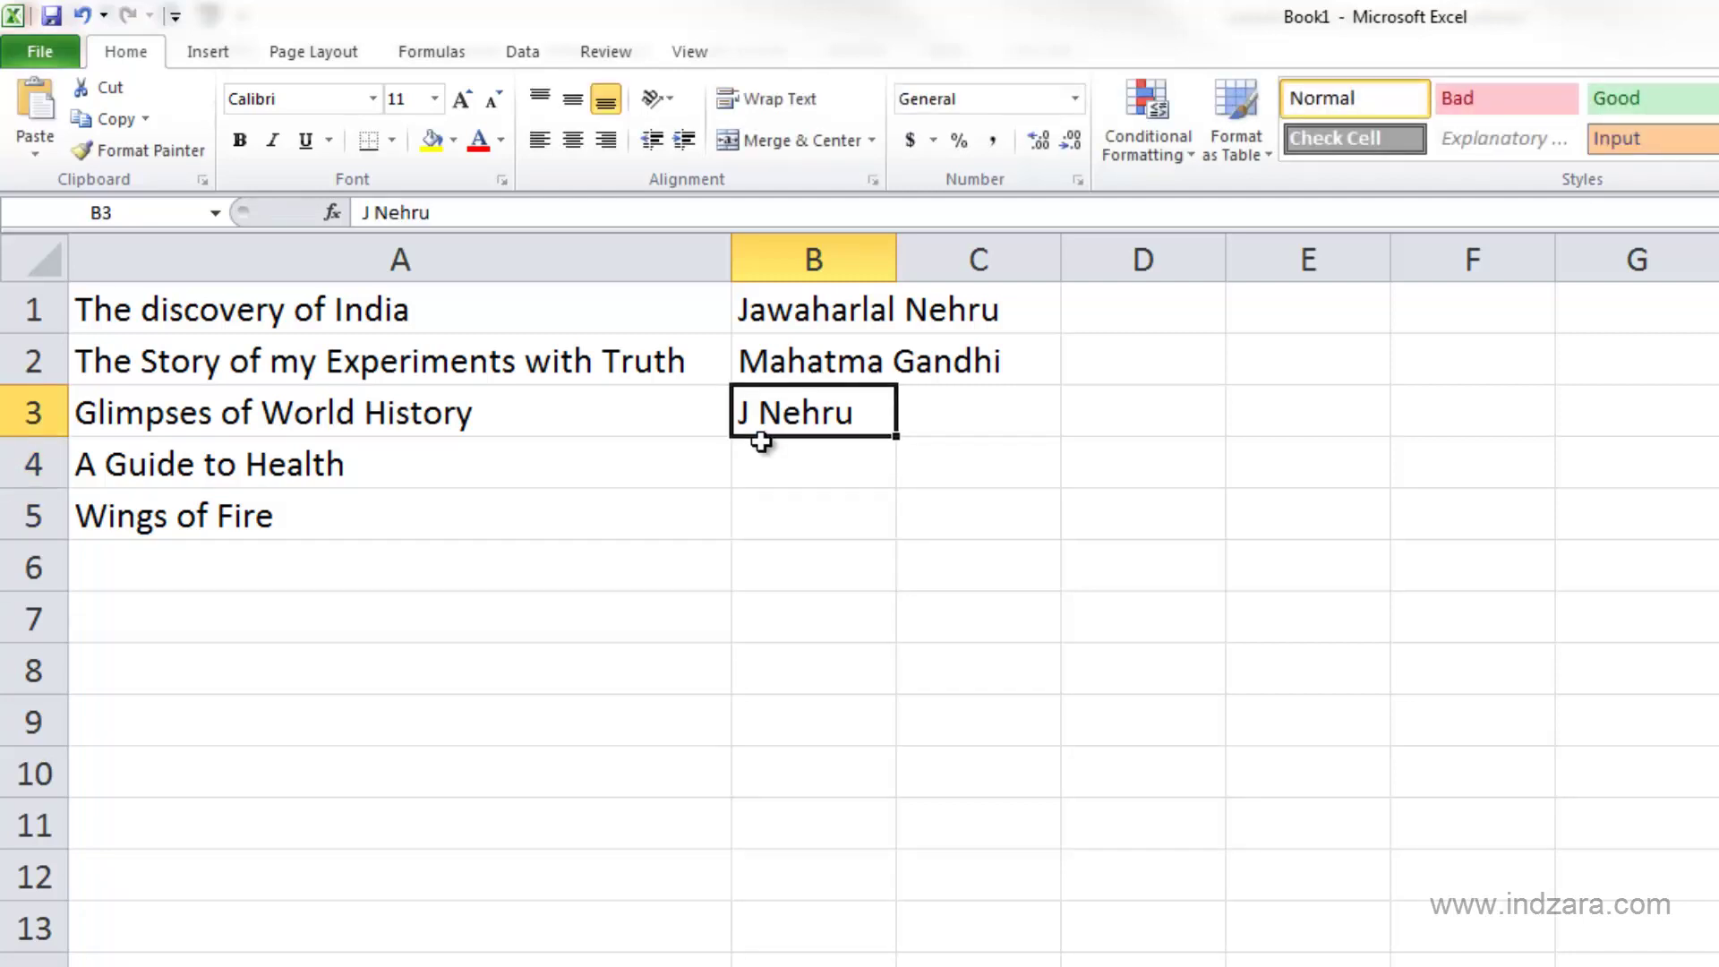
type("J")
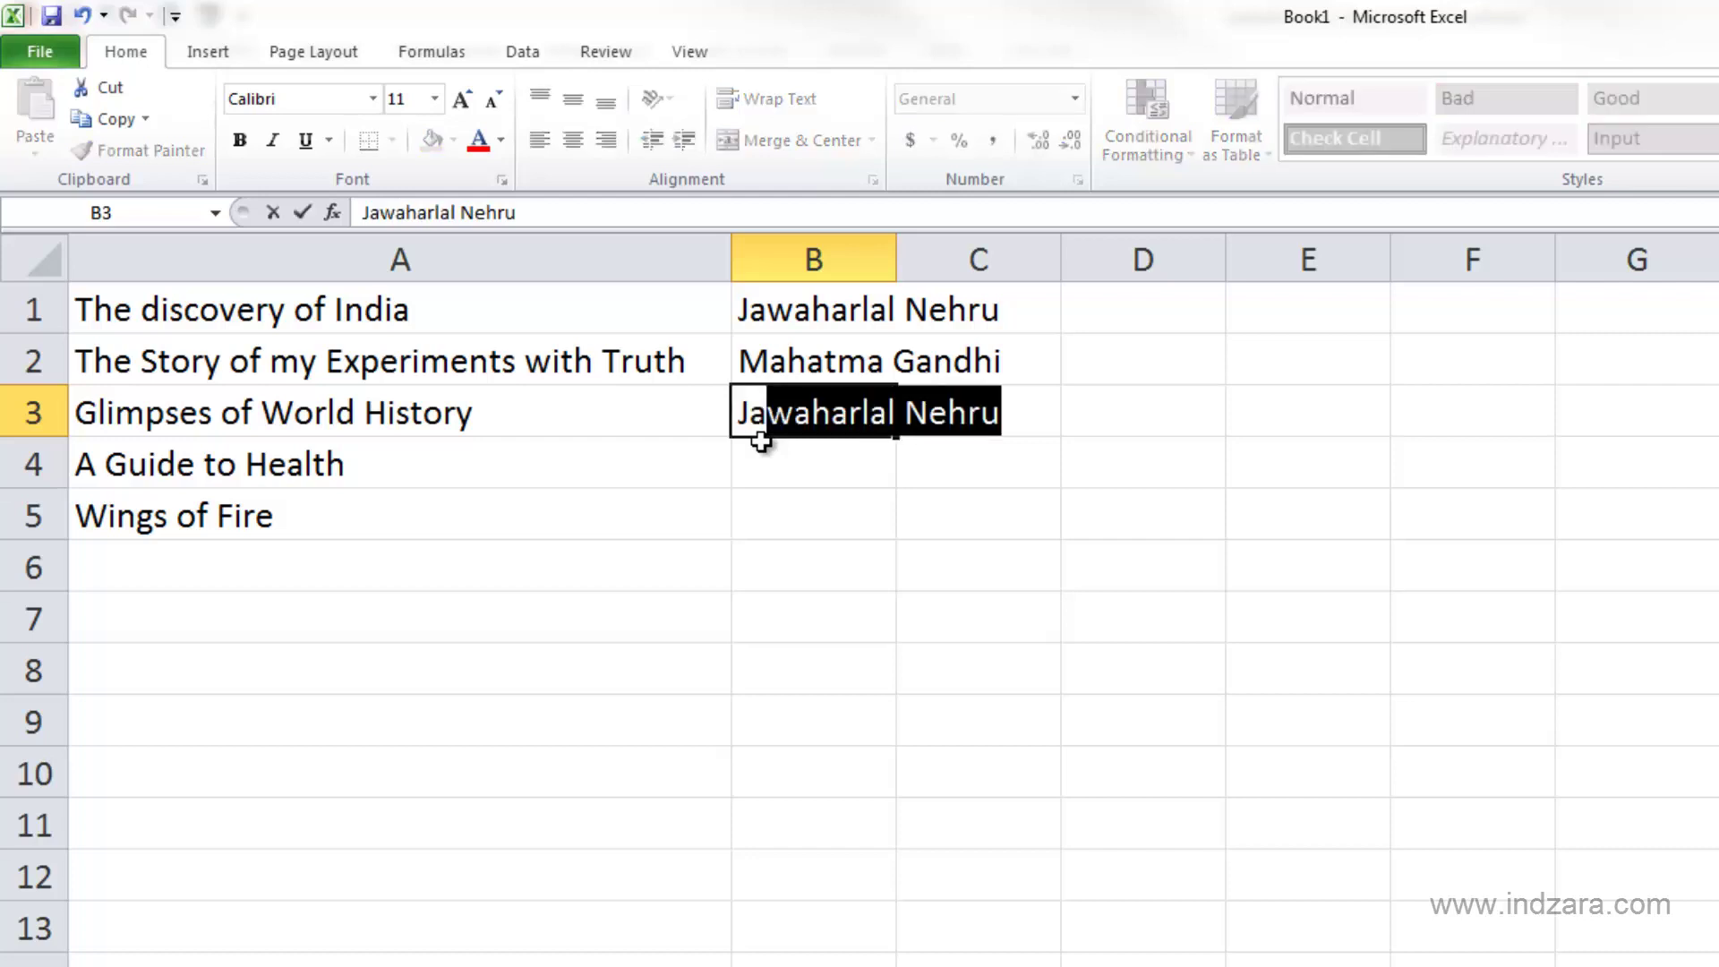
key("Return")
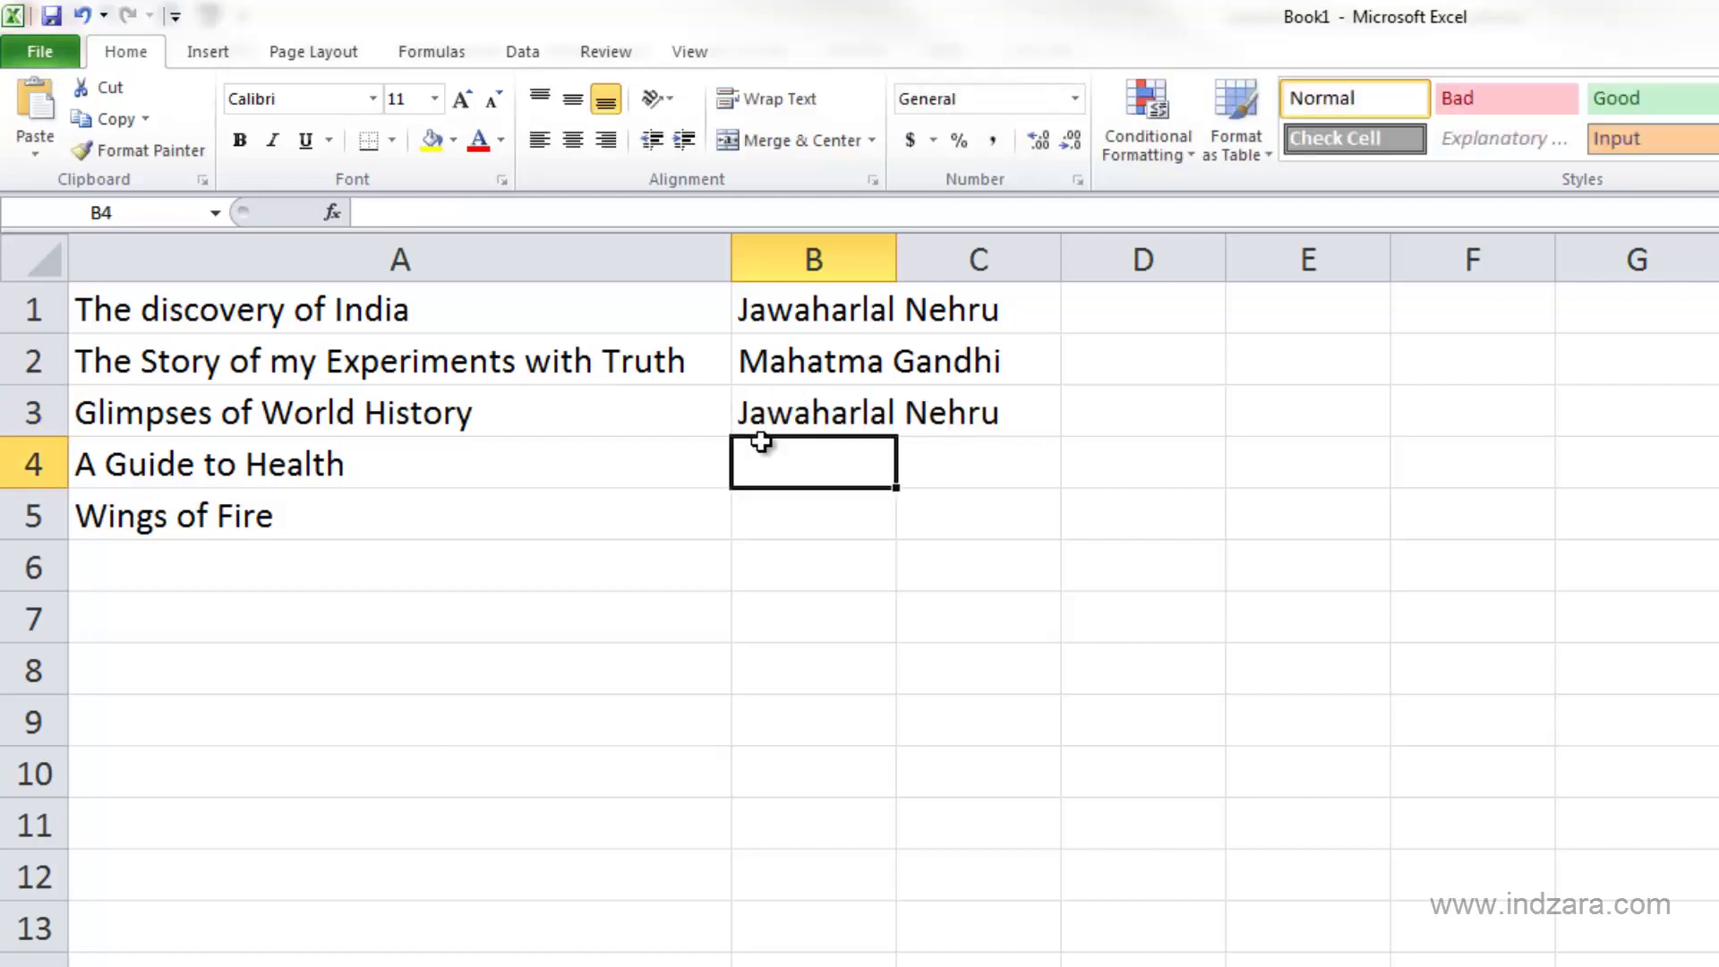
type("Mah")
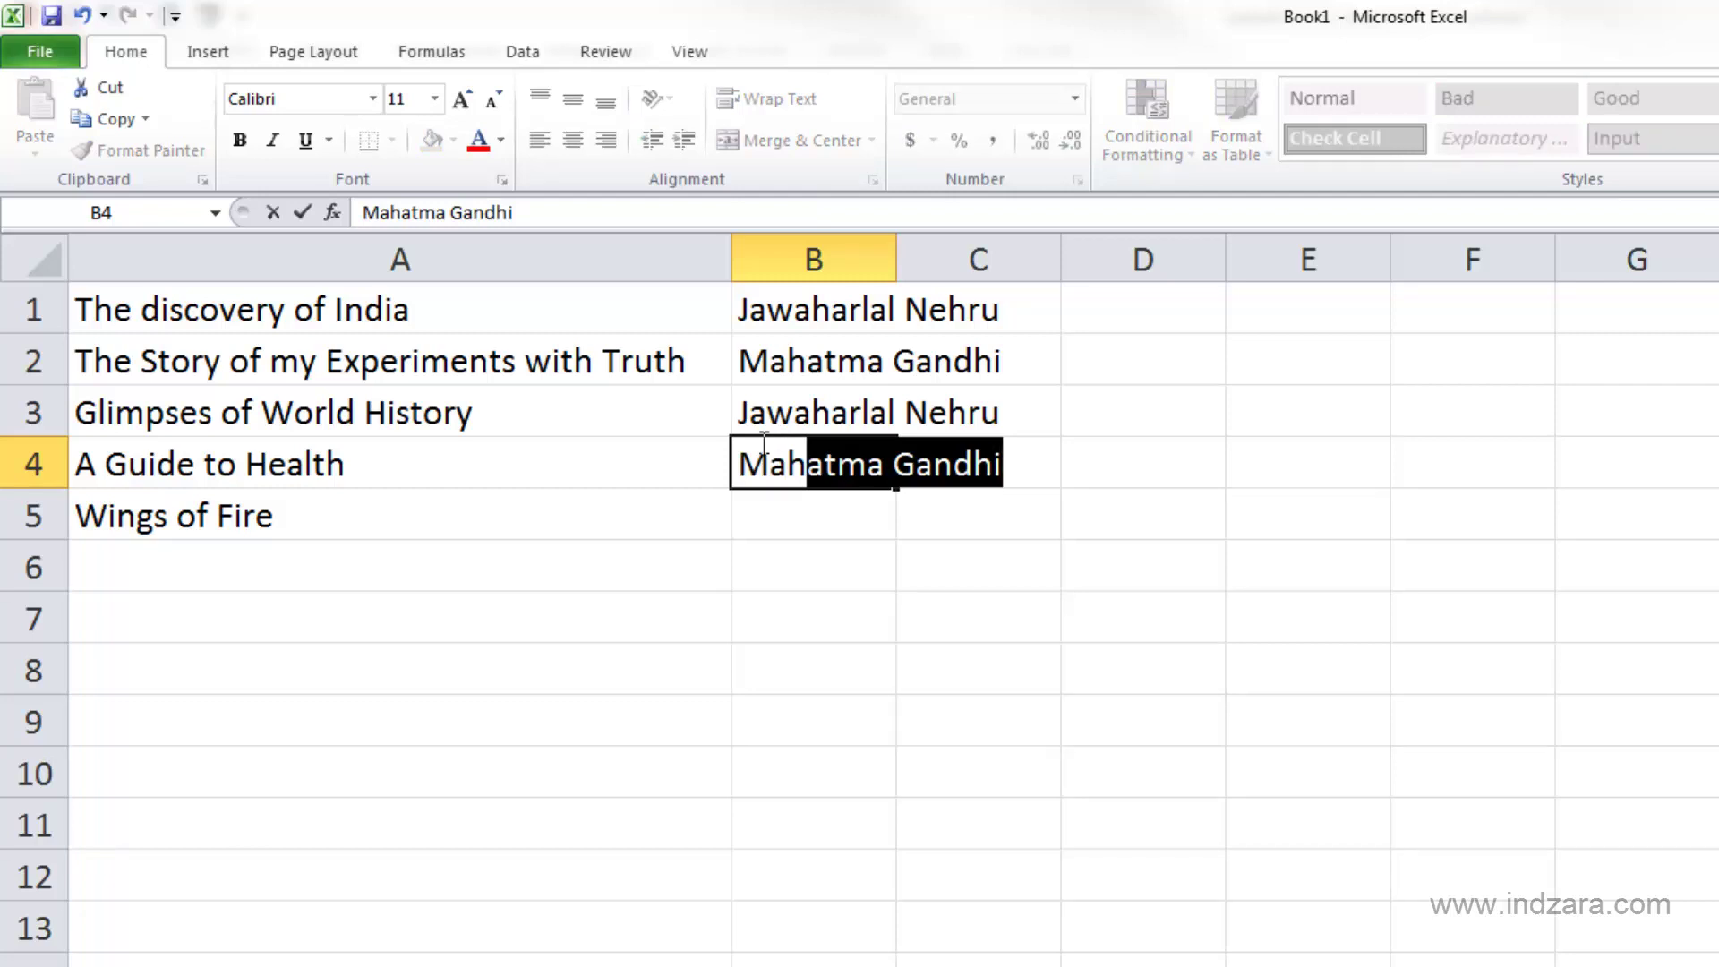
key("Return")
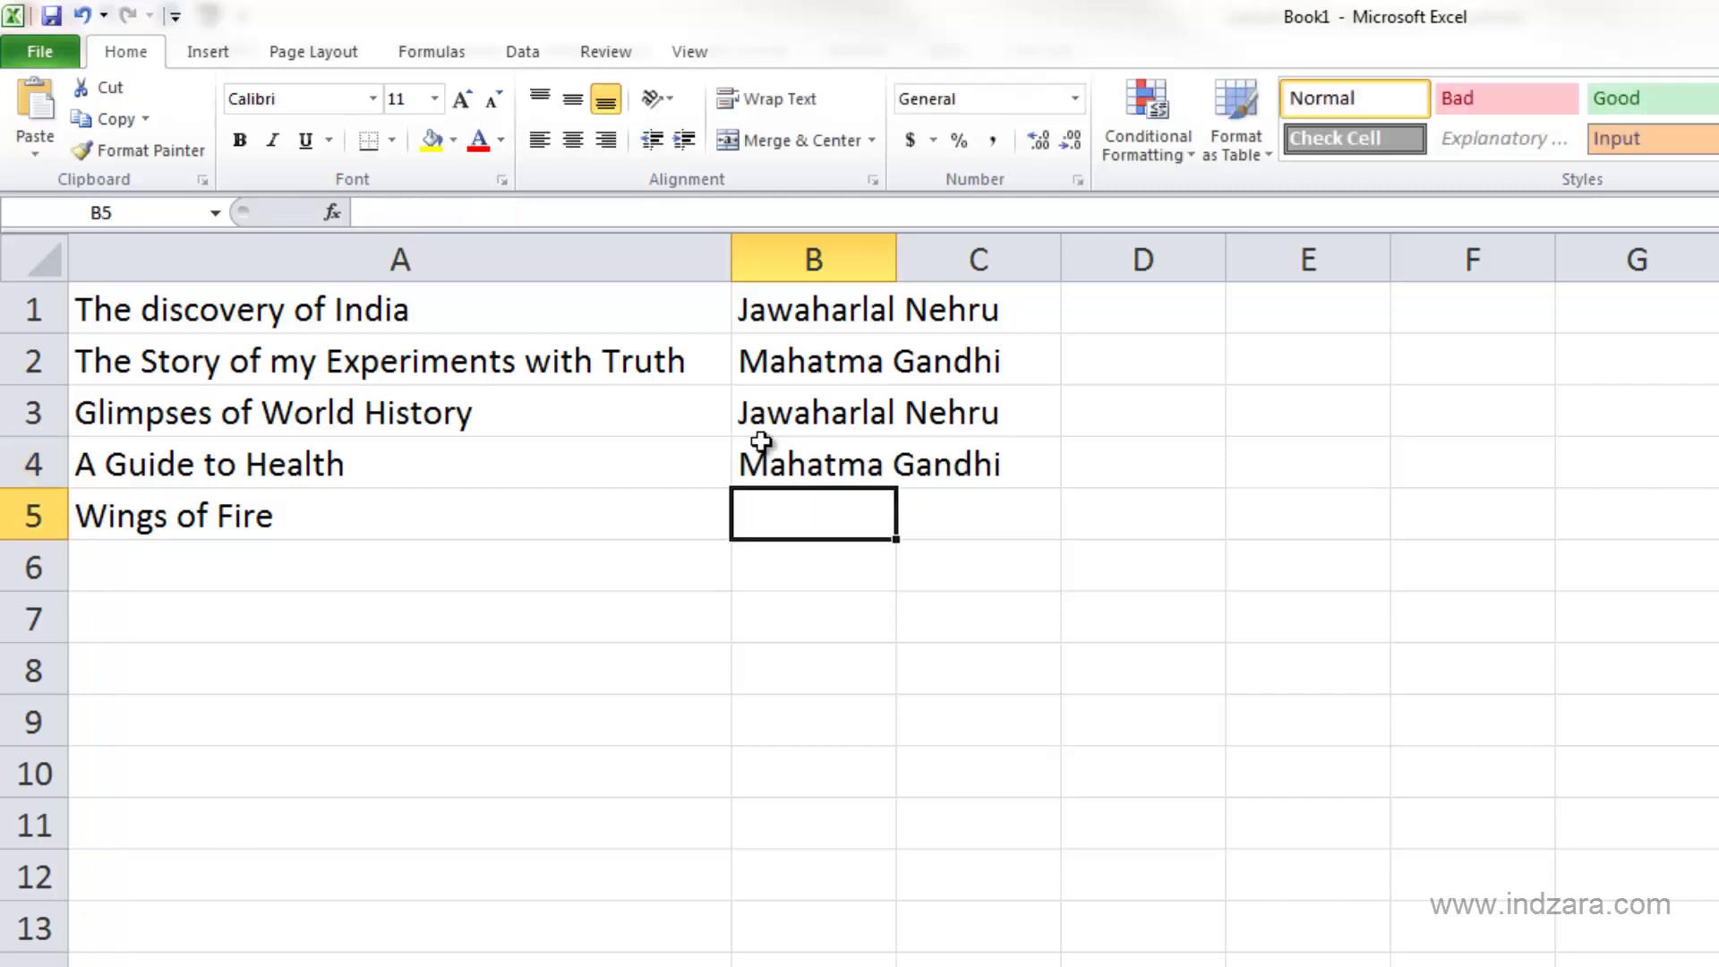
Enter 'APJ Abdul Kalam, Arun Tiwari' in B5 for Wings of Fire, correcting typos.
type("APJ Ad")
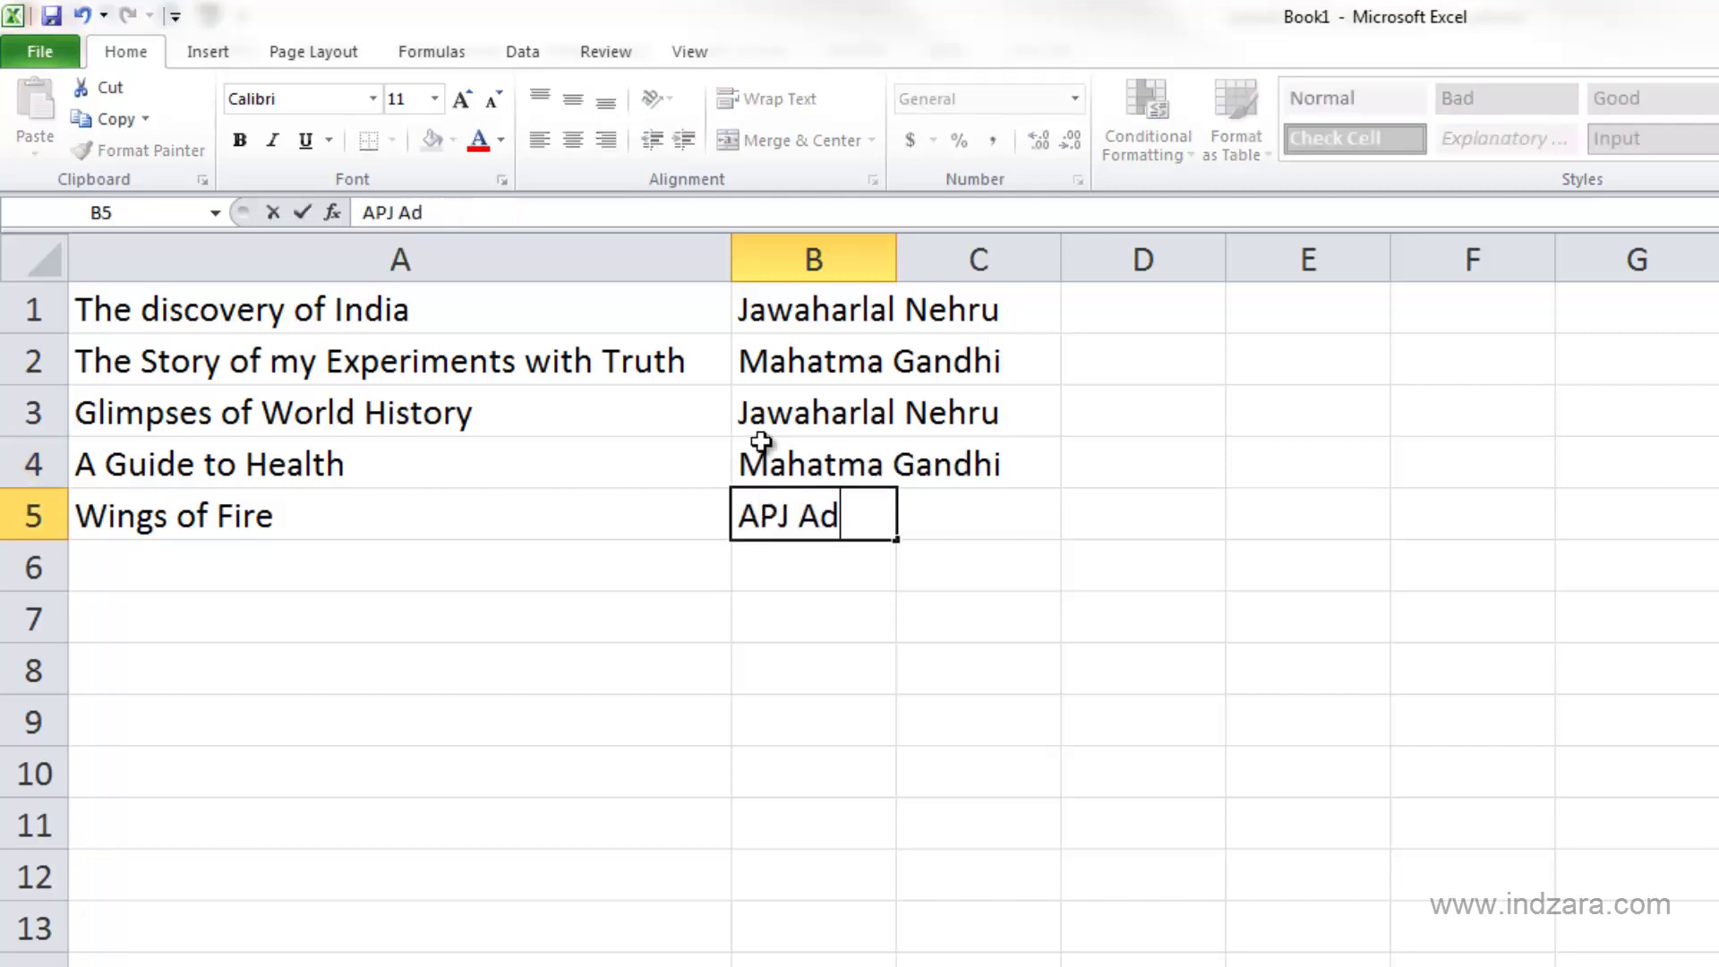
key("BackSpace")
type("bdul L")
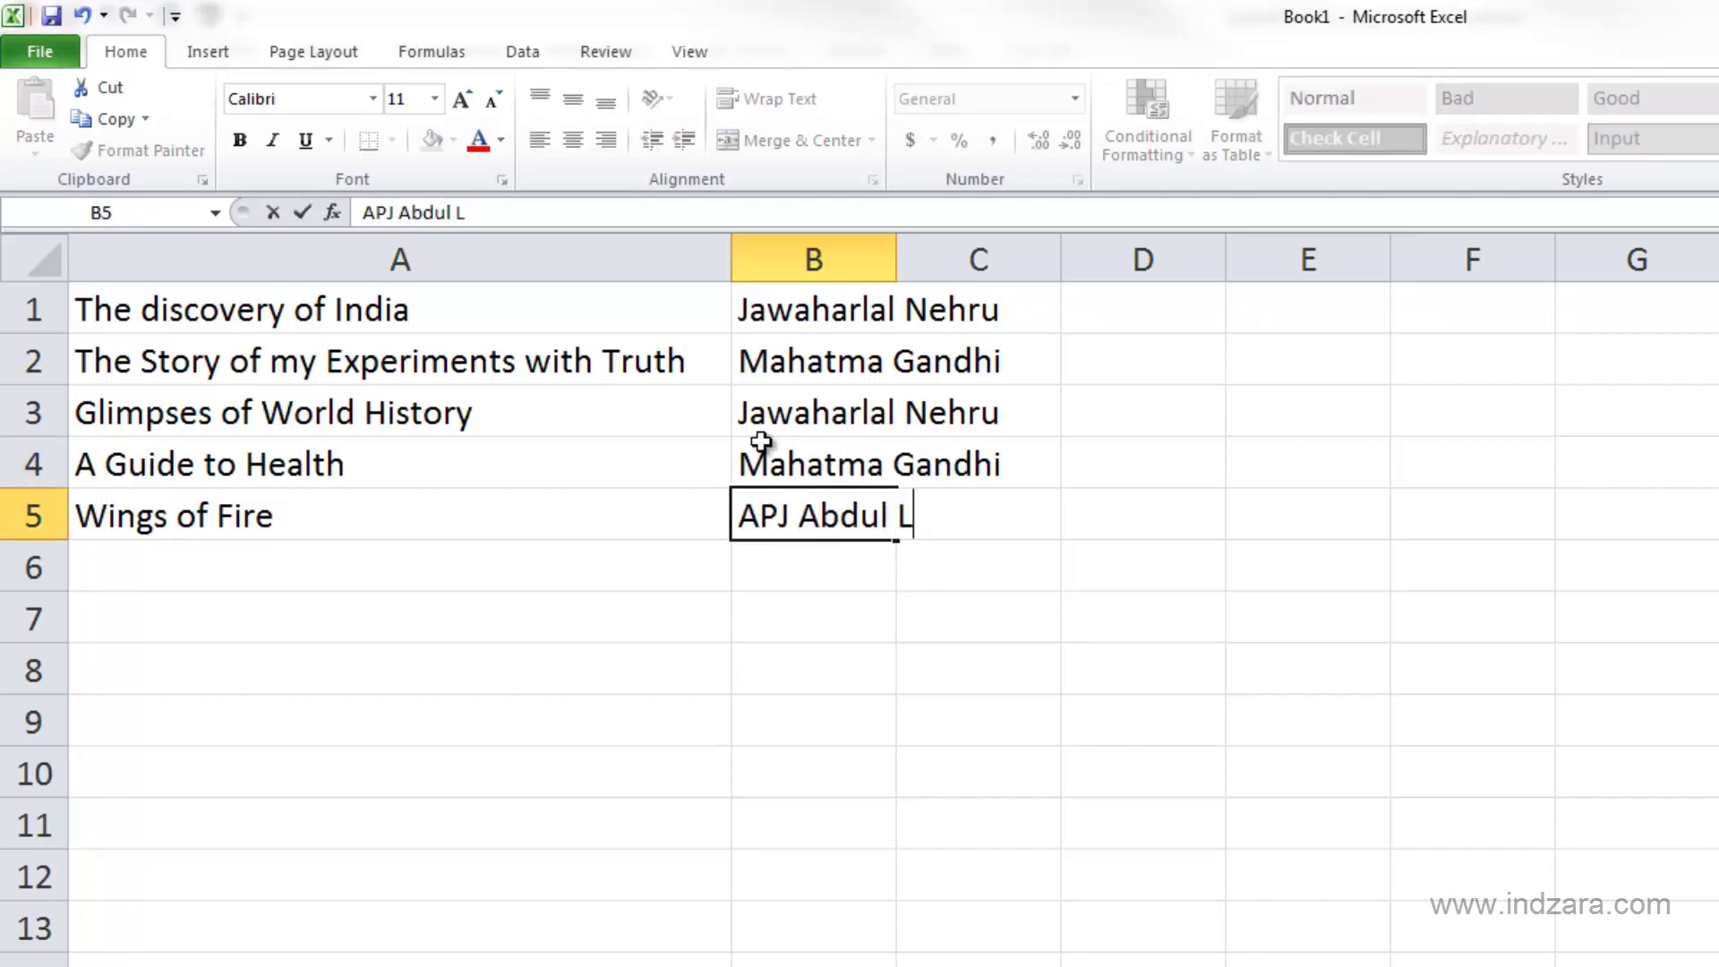
key("BackSpace")
type("Kalam,")
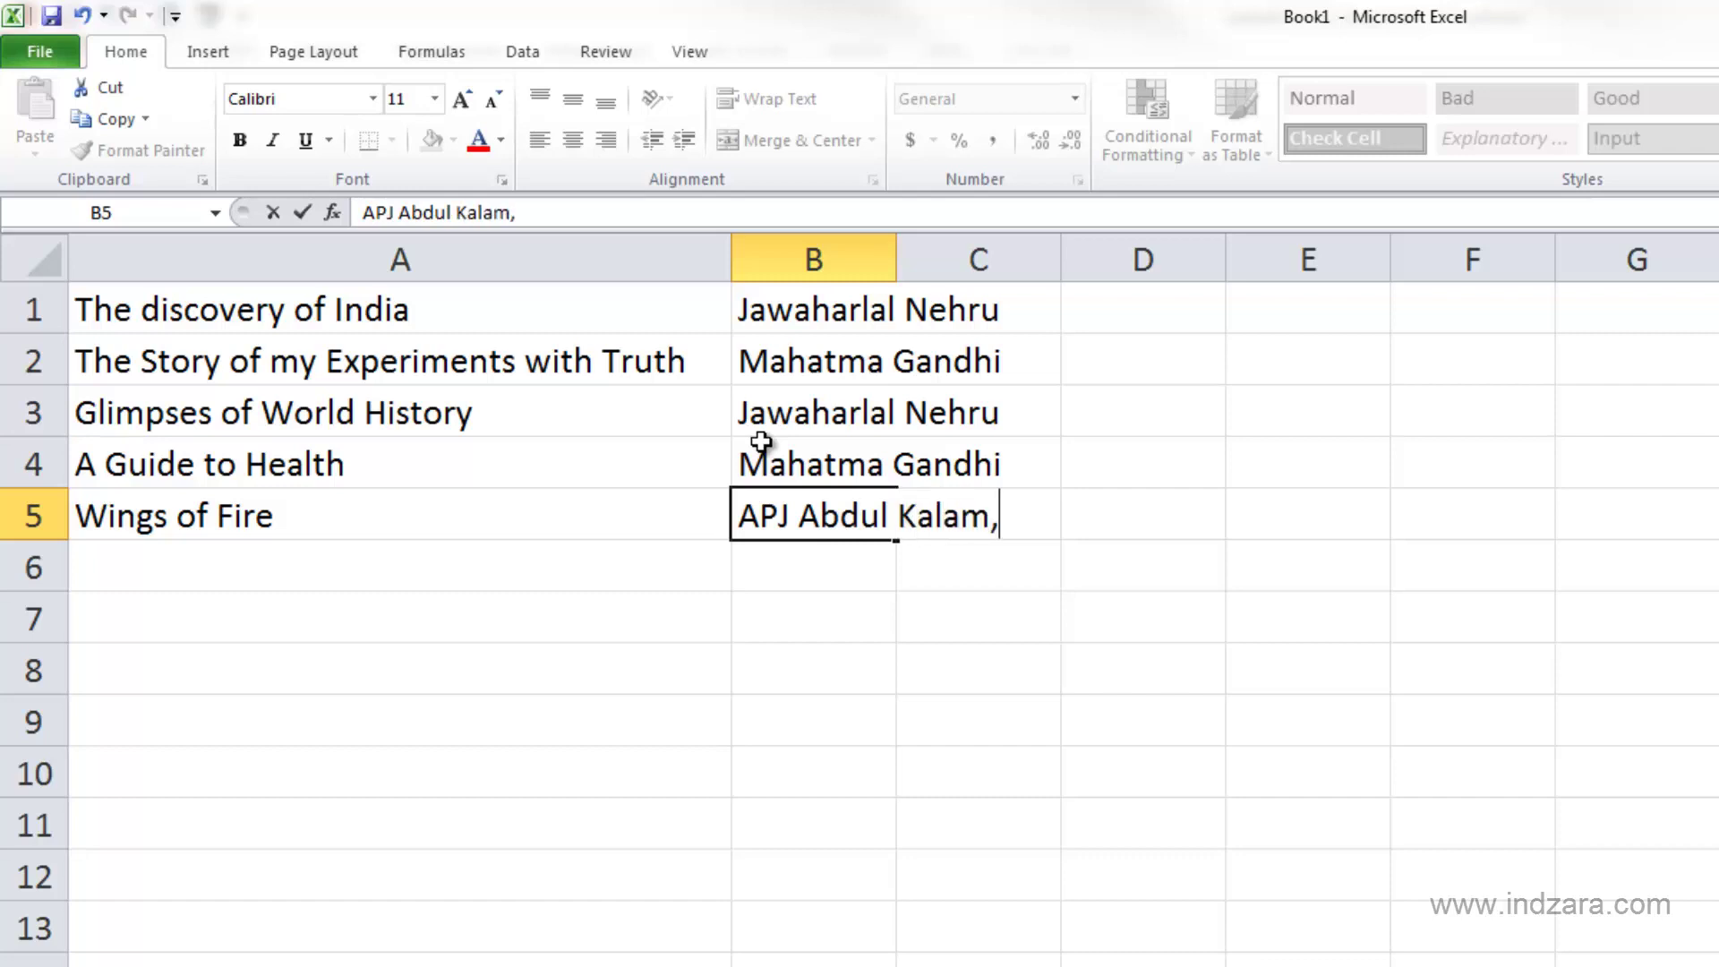
type(" Arun Tiwa")
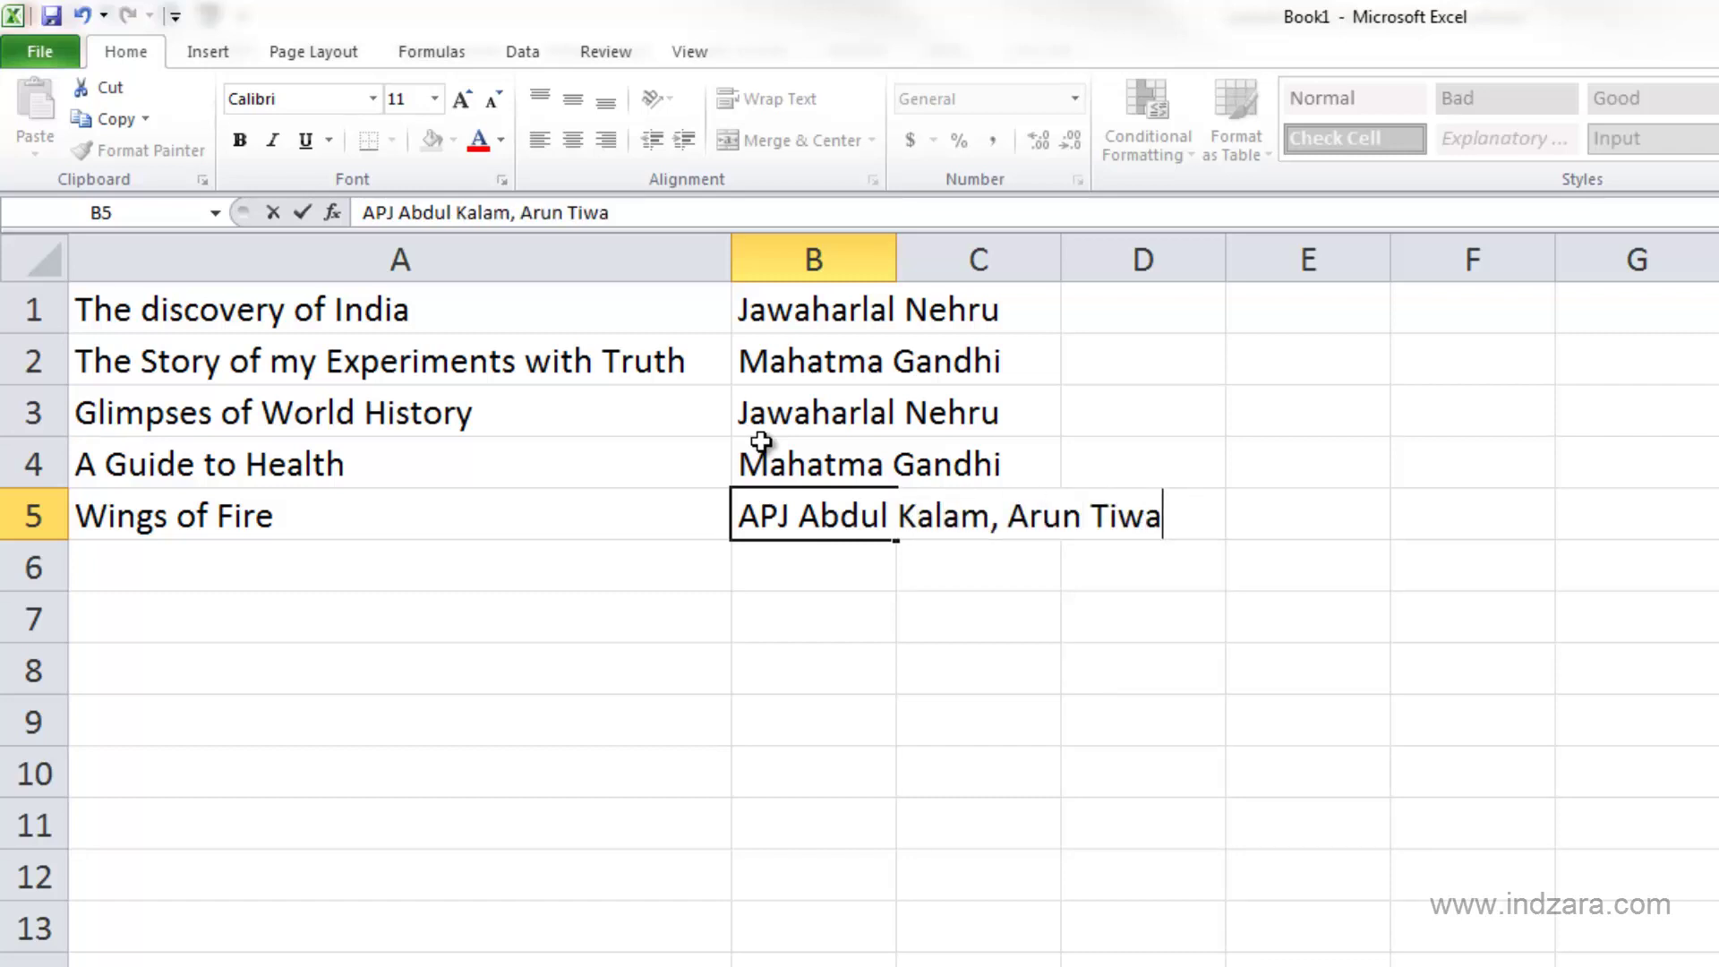
type("ri")
key("Return")
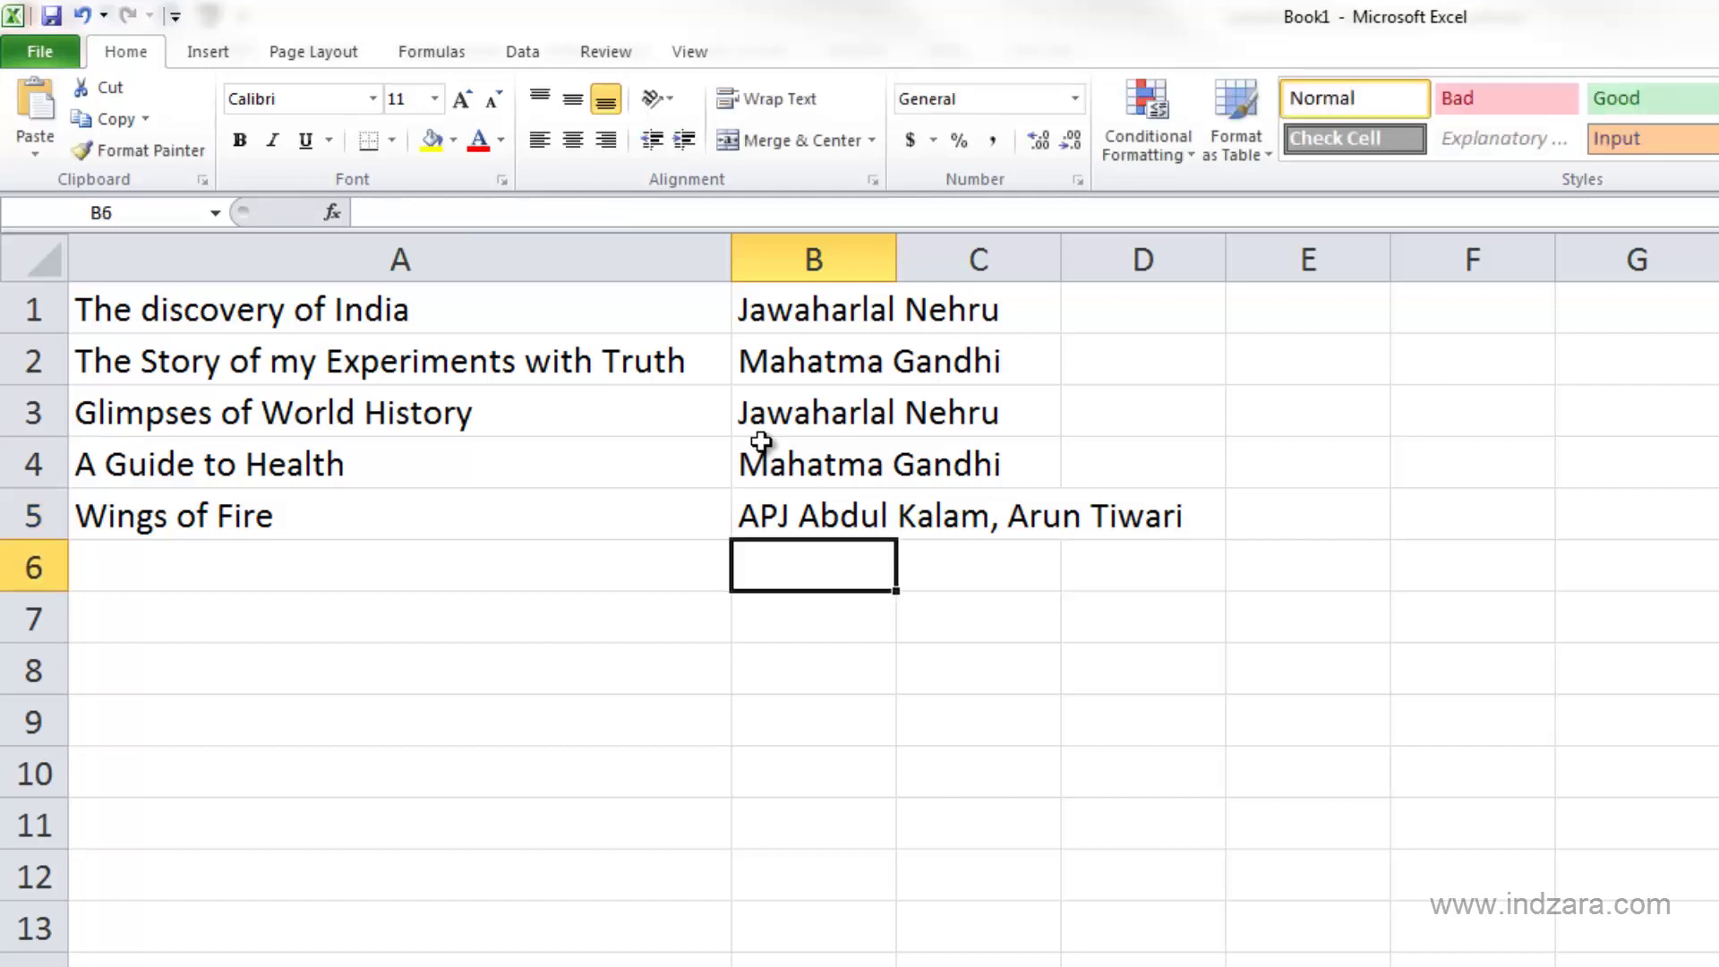